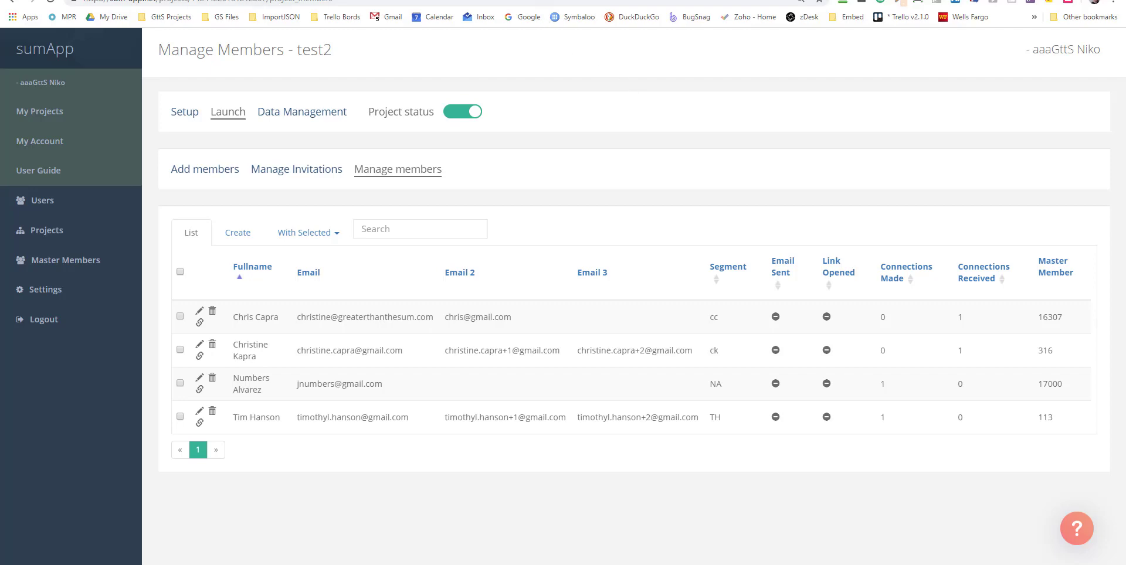
Step: Review the TH member's connections page, and check the NA member's bio, survey answers and connections
key("ctrl+Tab")
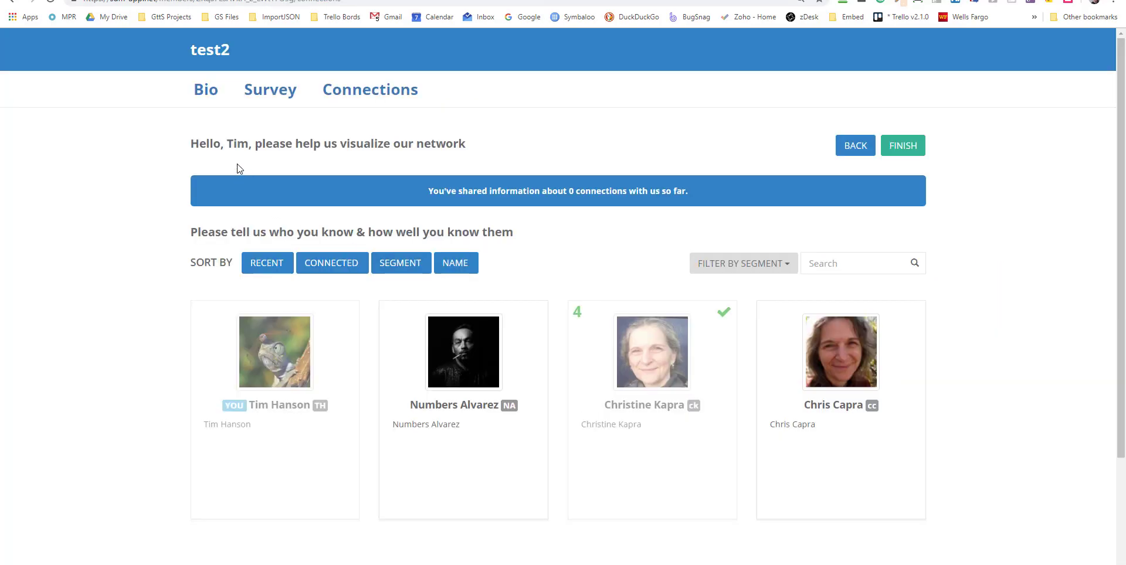
left_click(204, 98)
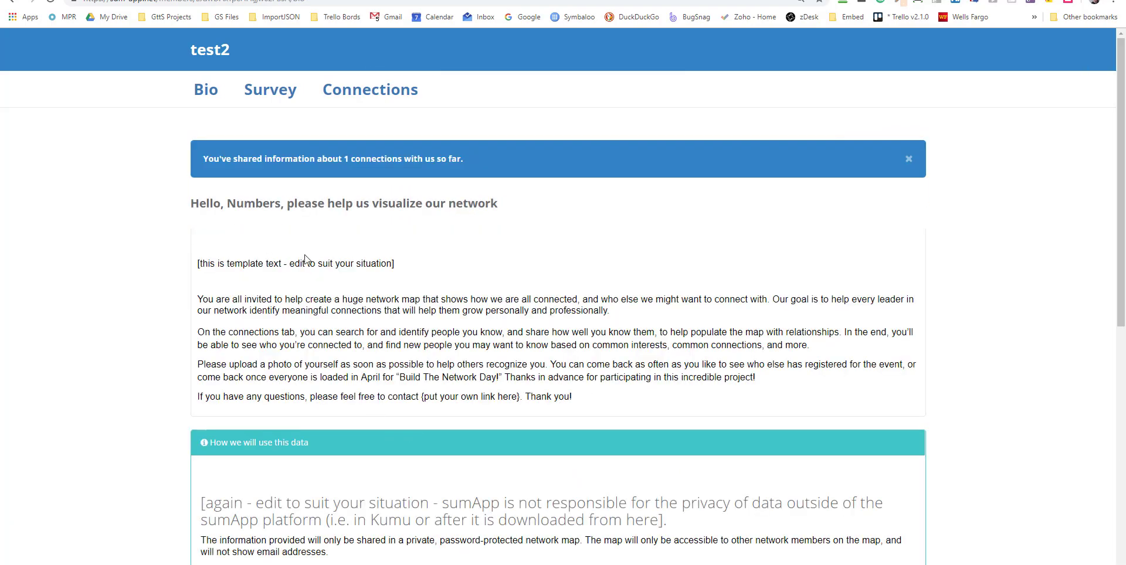
scroll(276, 246, "down", 5)
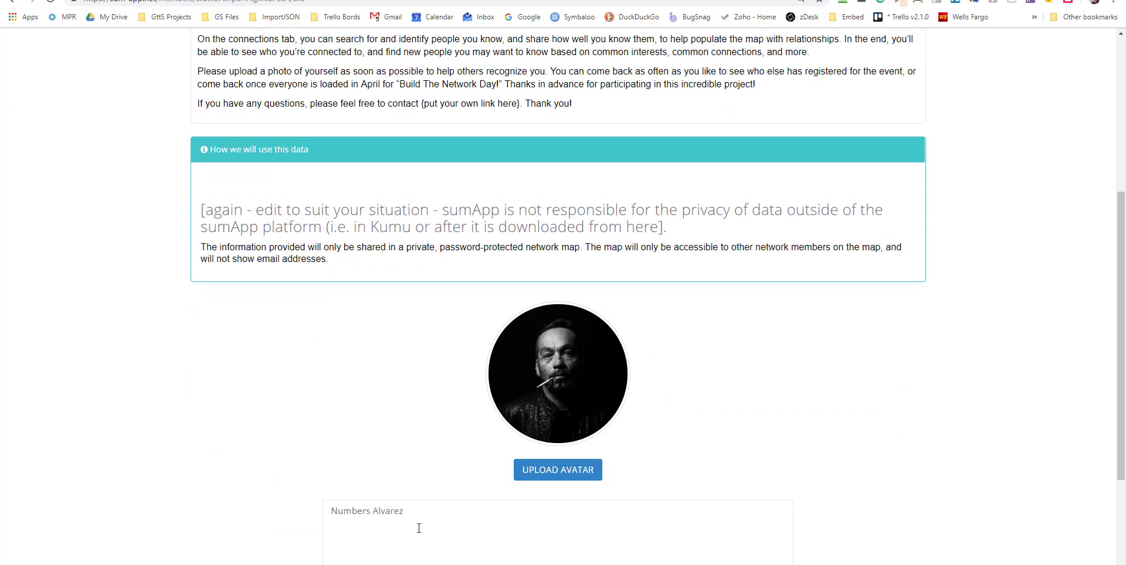
scroll(417, 524, "down", 2)
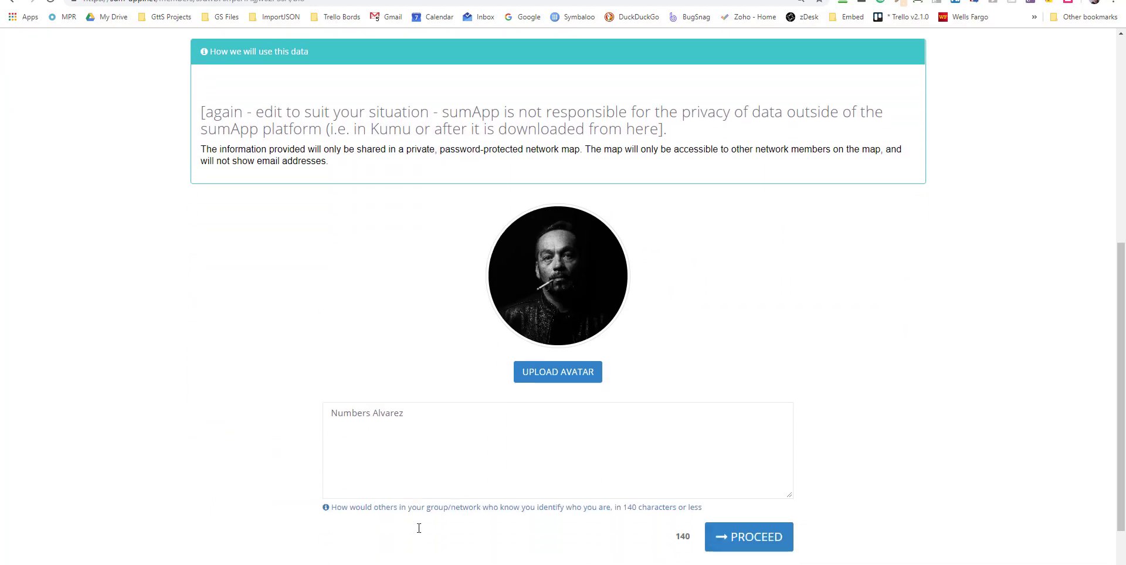
left_click(753, 540)
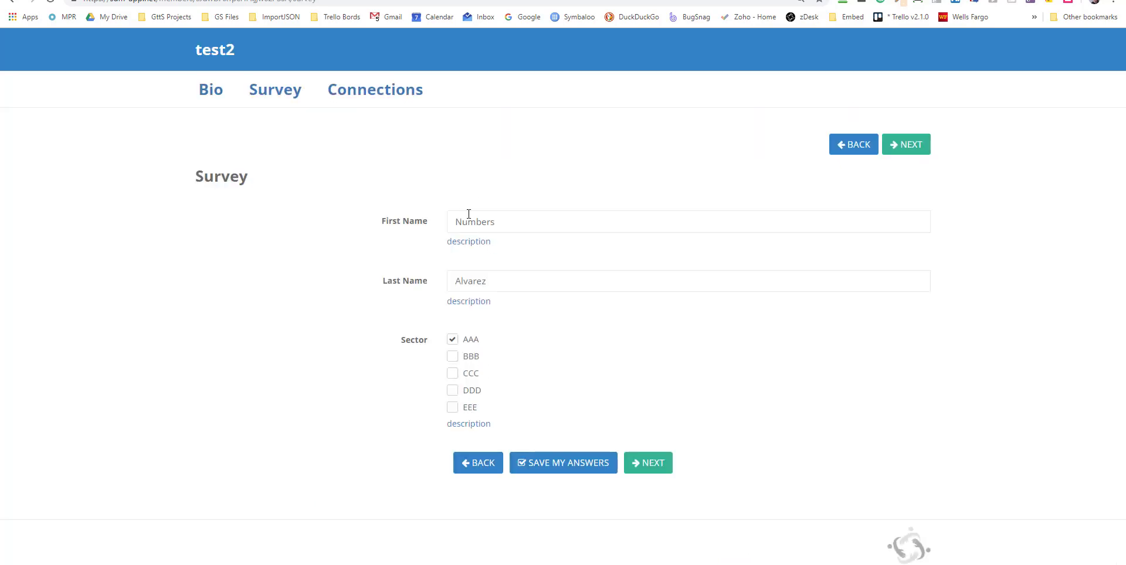
left_click(656, 467)
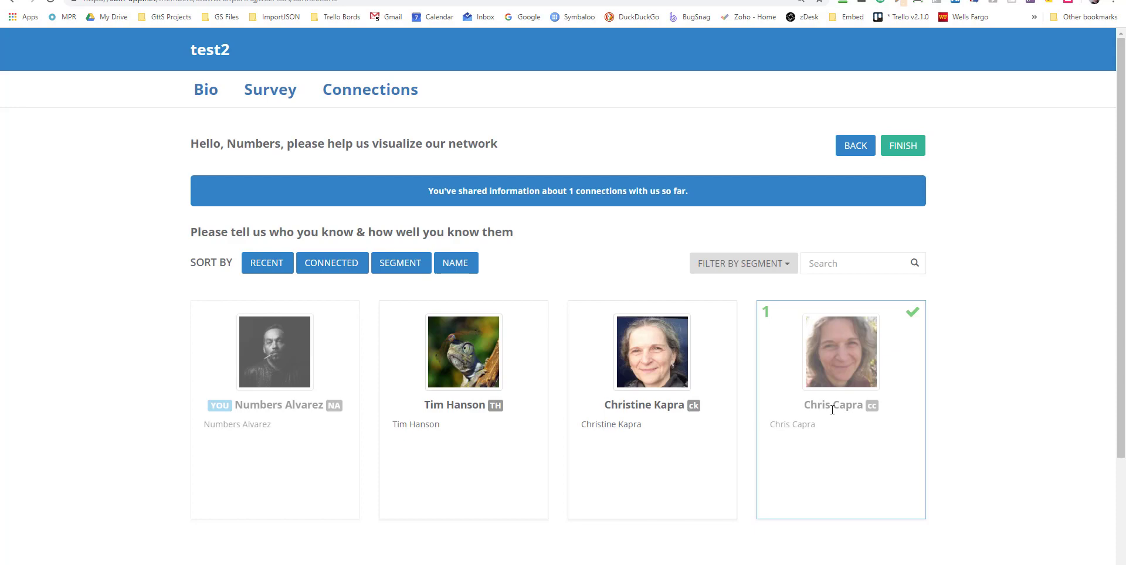
left_click(831, 409)
Step: Review the bios and survey answers of the ck and cc members, ending on the cc member's connections page
scroll(831, 410, "down", 6)
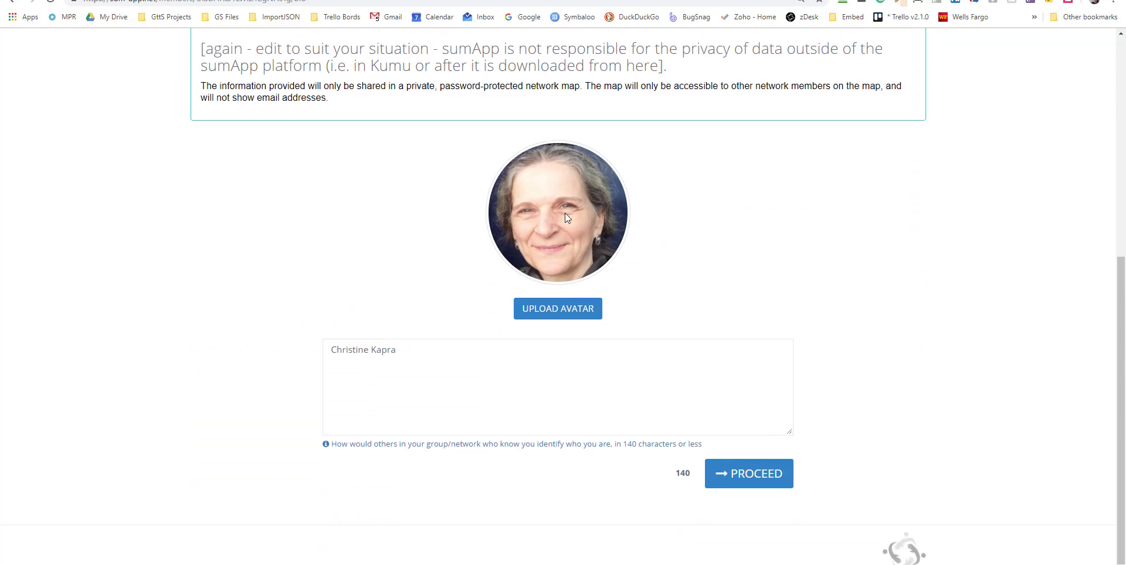
left_click(765, 479)
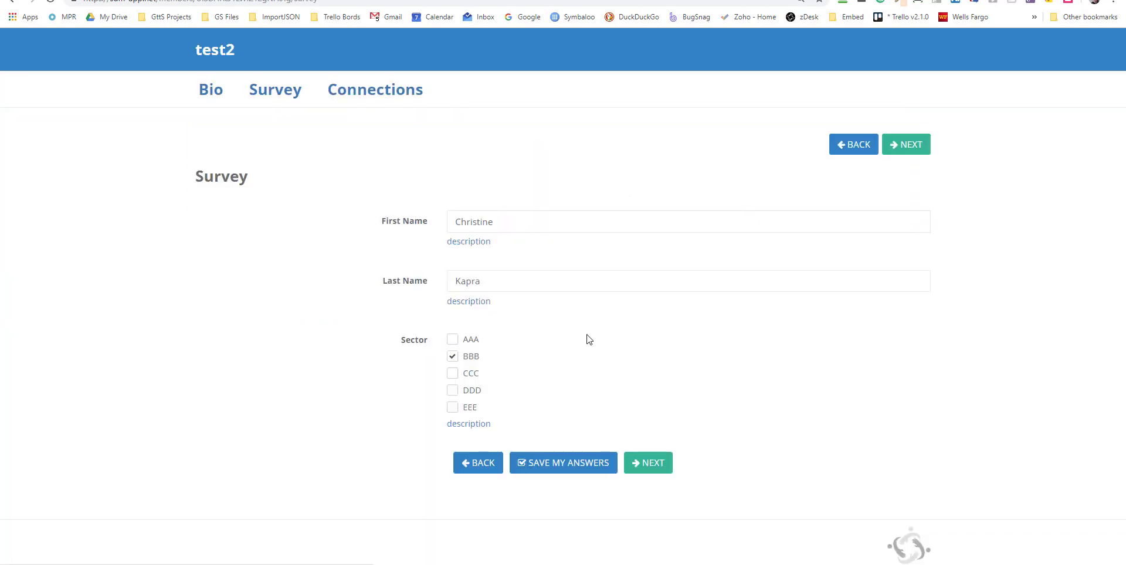
left_click(654, 469)
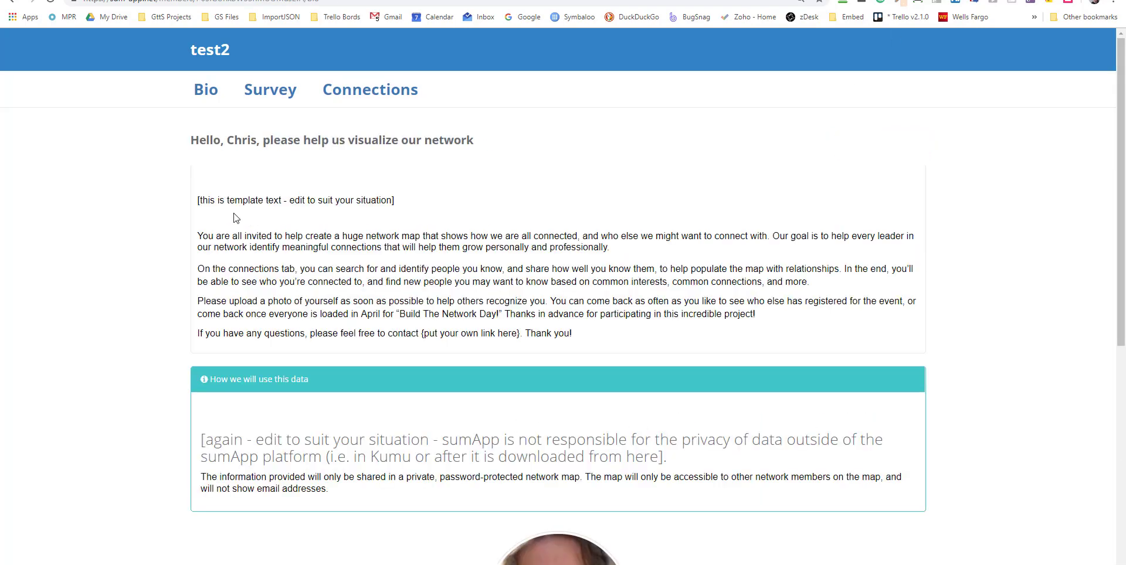
scroll(465, 276, "down", 4)
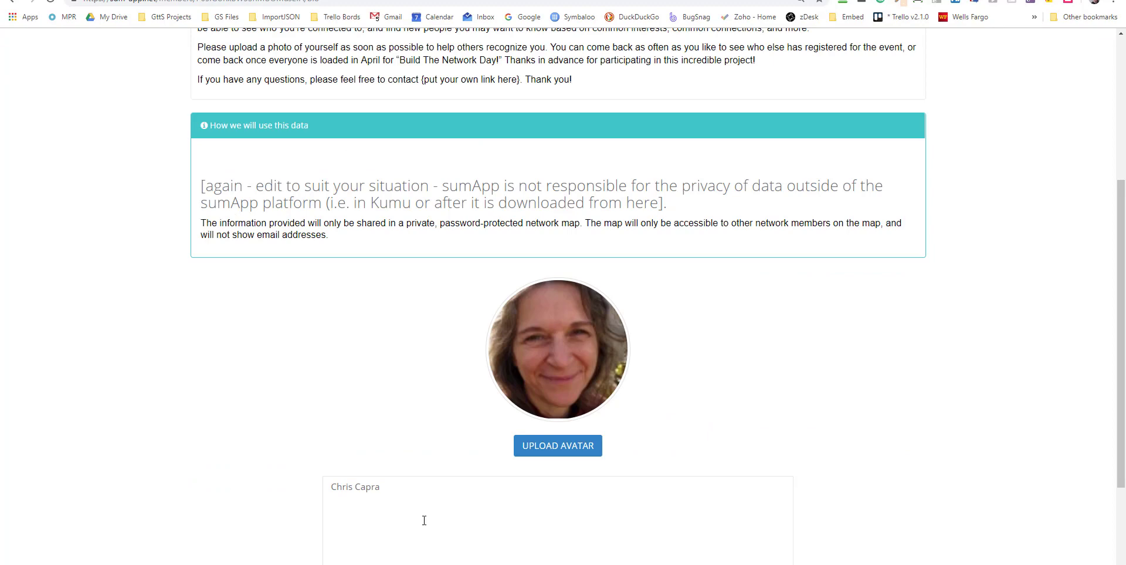
scroll(422, 520, "down", 1)
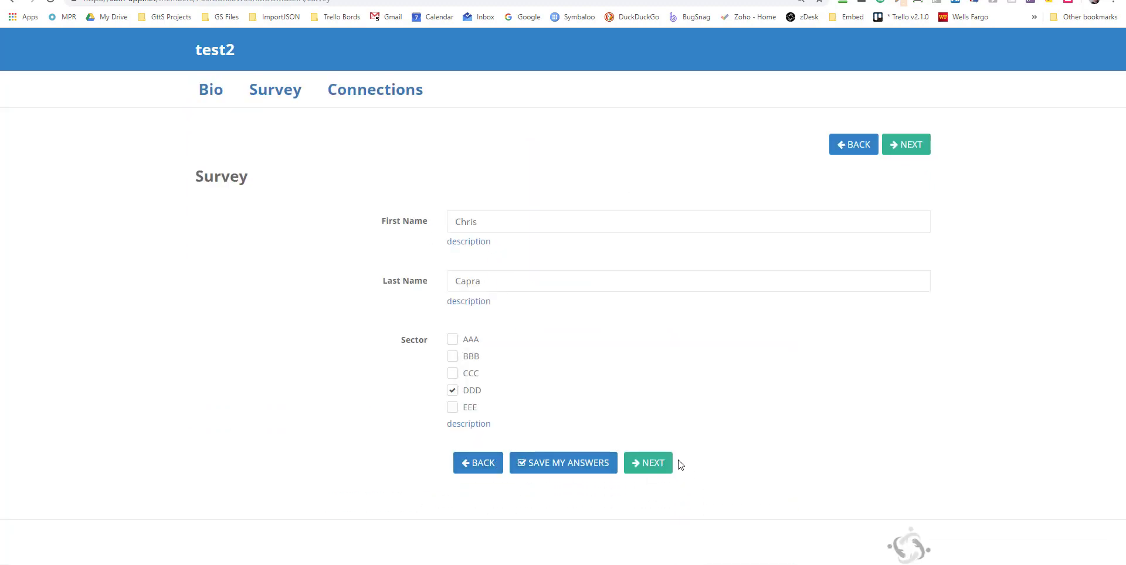
left_click(648, 464)
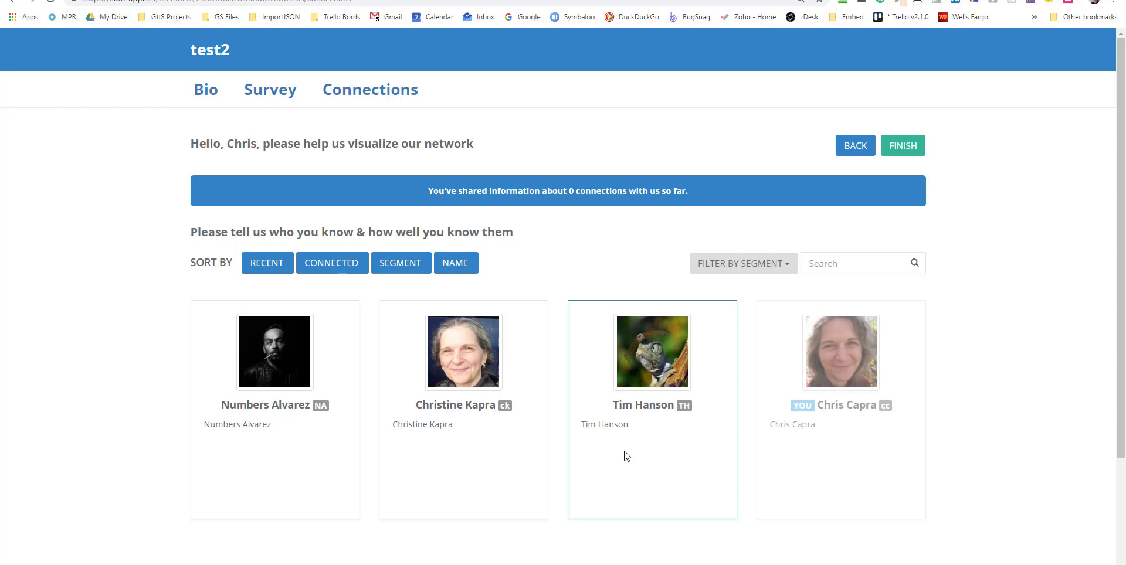
Step: Select the cc and ck members in the test2 member list and start merging them
key("ctrl+Tab")
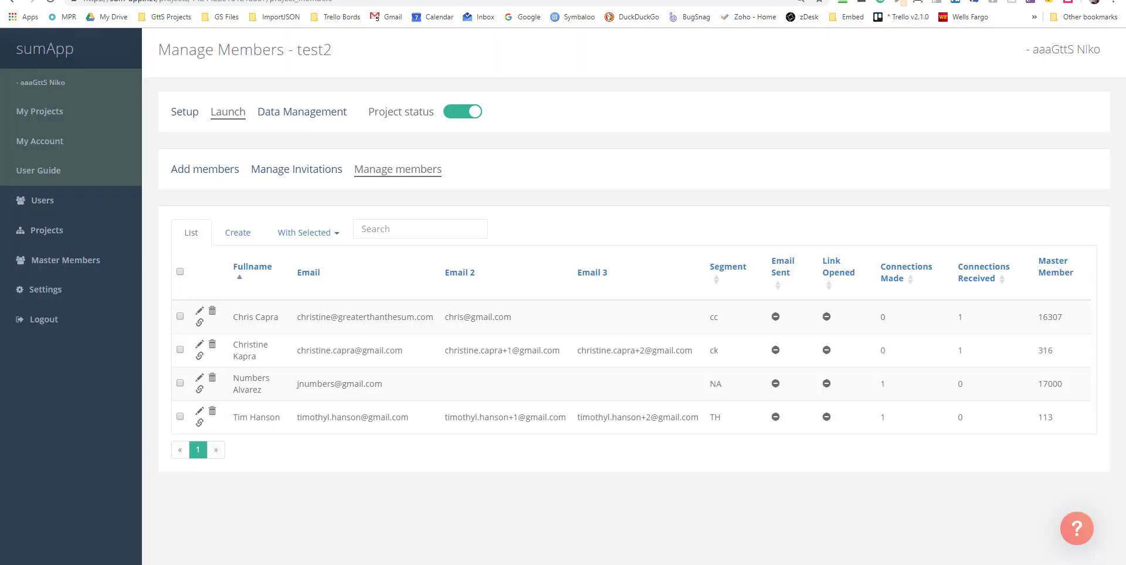
left_click(179, 350)
left_click(180, 316)
left_click(328, 241)
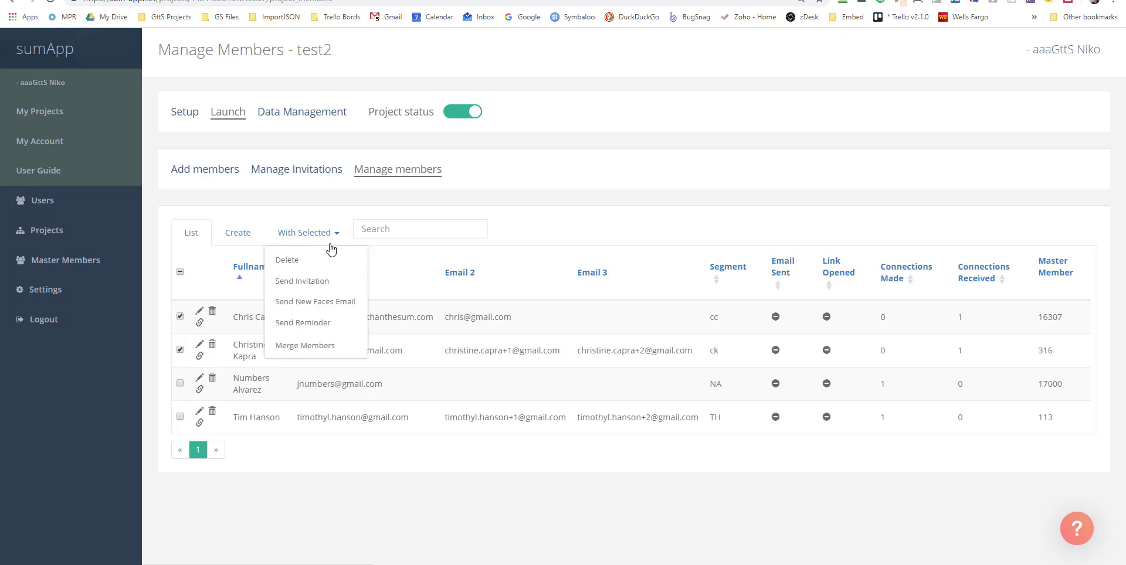
left_click(321, 350)
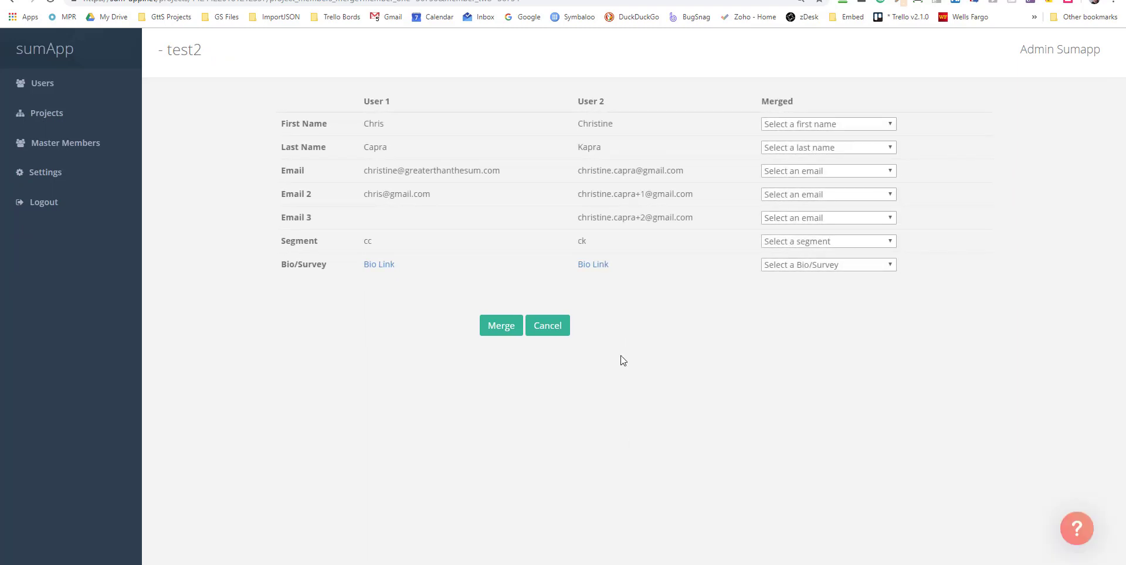
Step: Choose User 2's first name and User 1's last name for the merged member
left_click(791, 127)
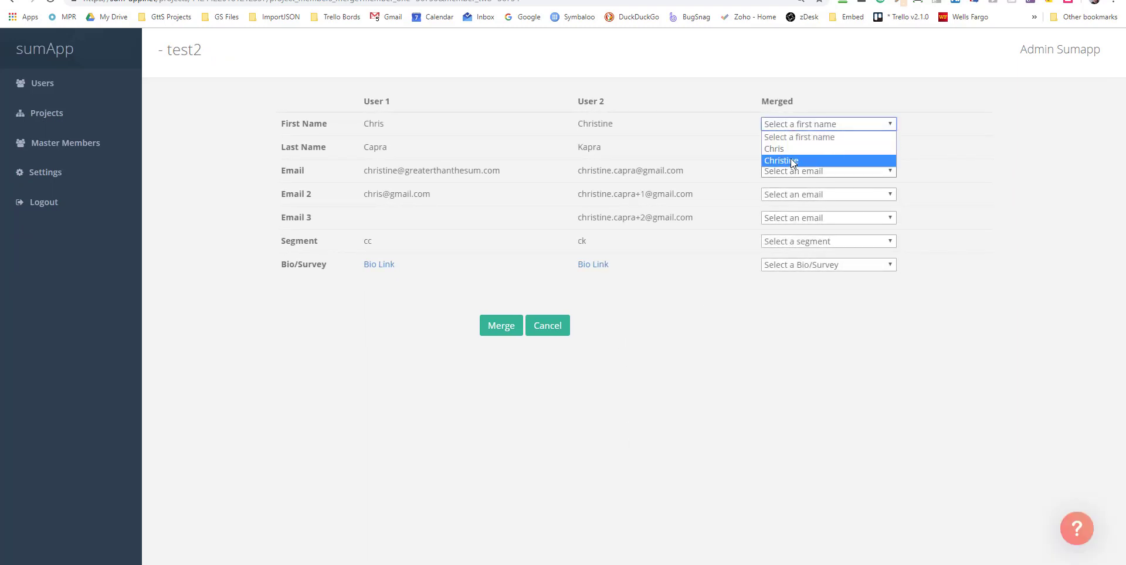
left_click(791, 159)
left_click(785, 147)
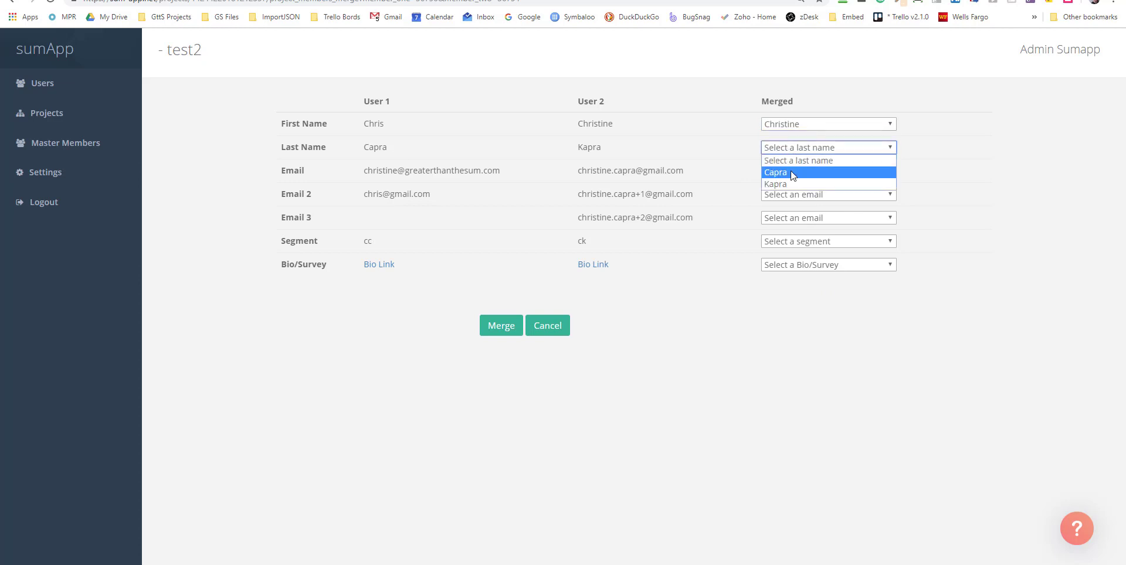
left_click(791, 173)
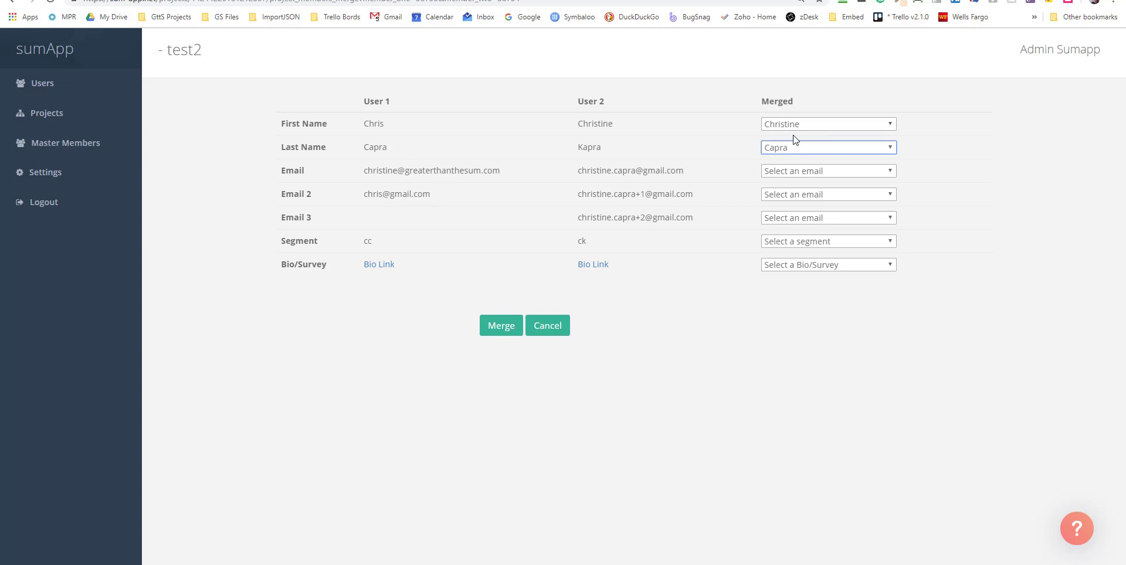
Step: Assign User 2's primary email as the merged Email, User 1's Email 2 as Email 2, and User 2's Email 2 as Email 3
left_click(810, 172)
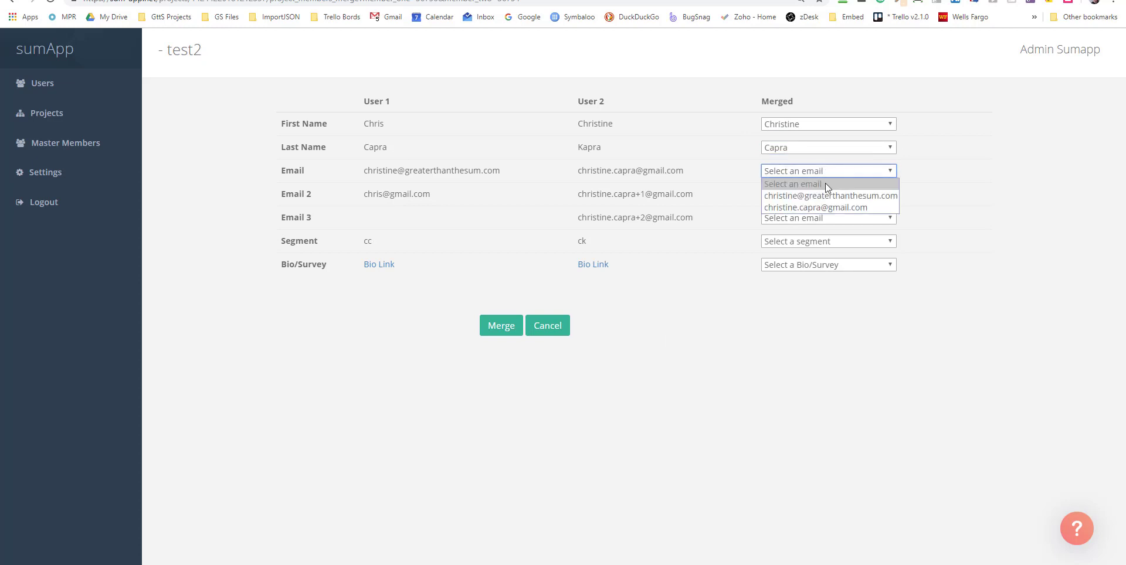
left_click(816, 208)
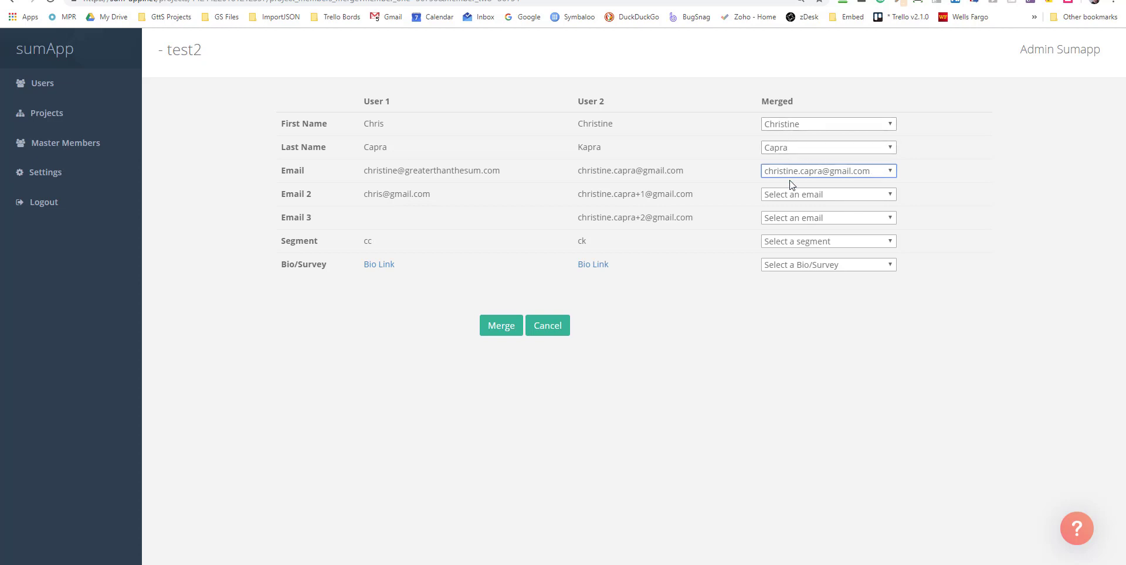
left_click(501, 331)
left_click(780, 194)
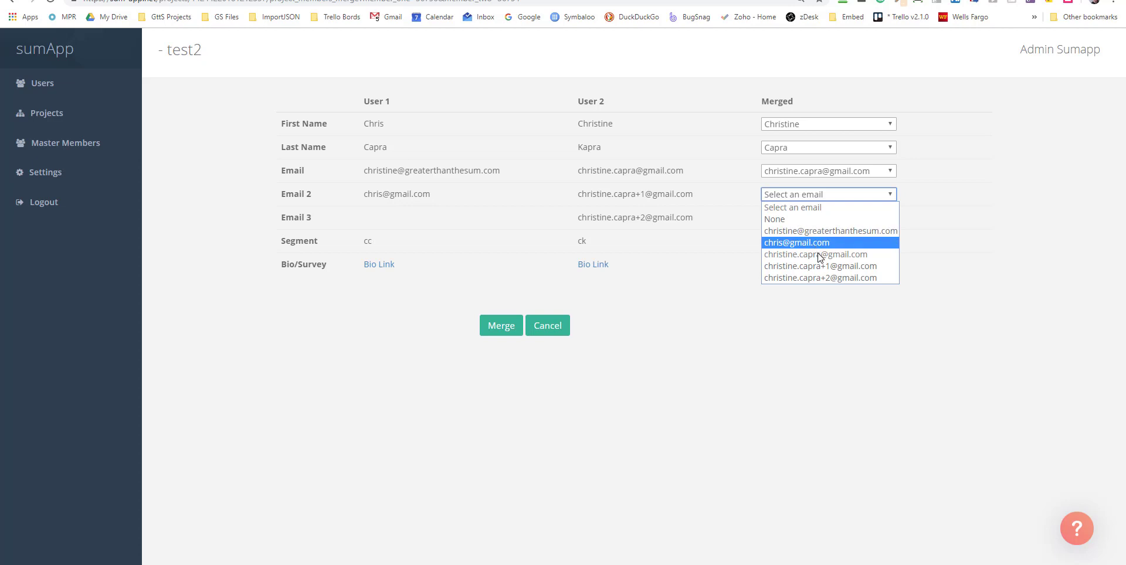
left_click(812, 242)
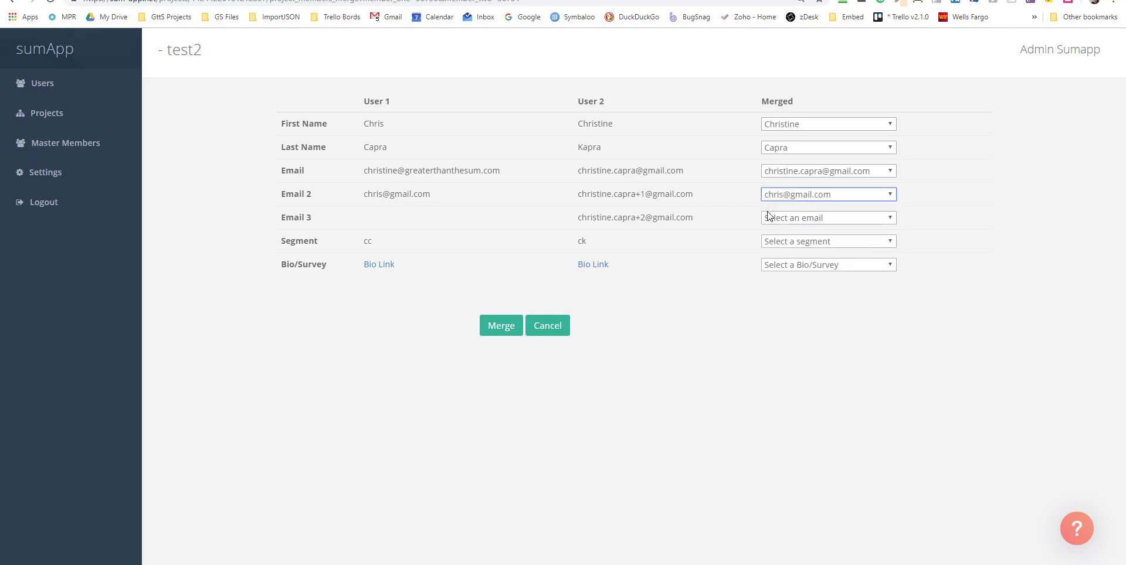
left_click(818, 220)
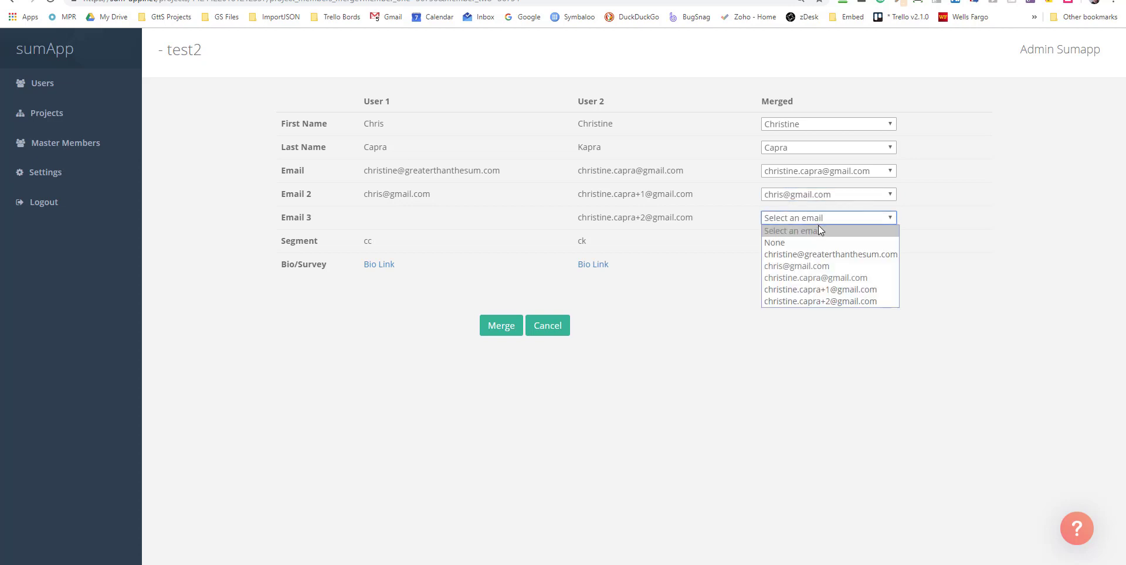
left_click(820, 290)
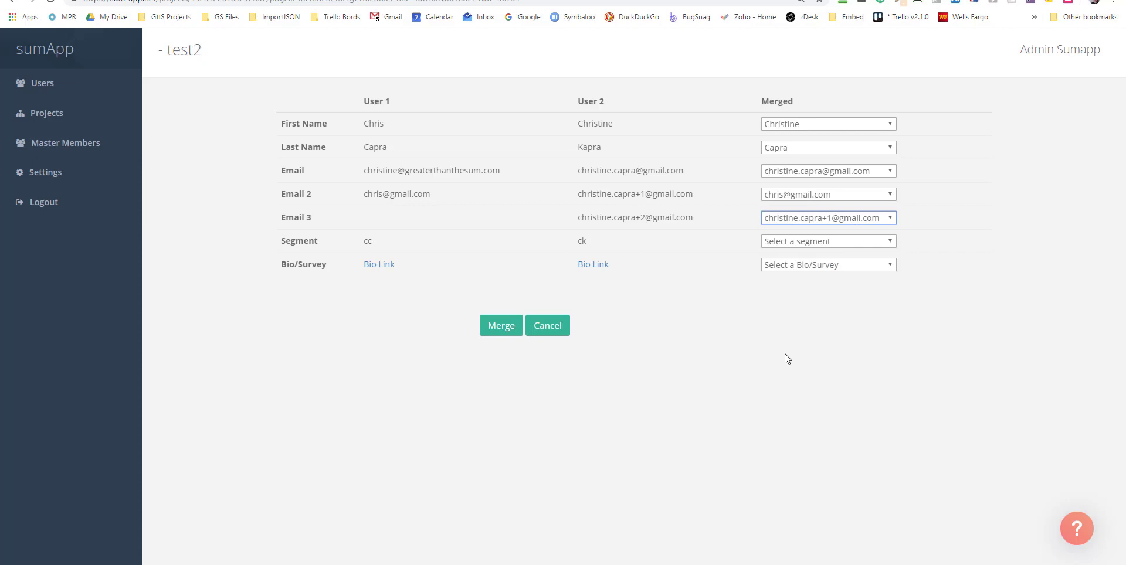
Step: Set the merged member's segment to cc and keep User 1's bio and survey
left_click(813, 242)
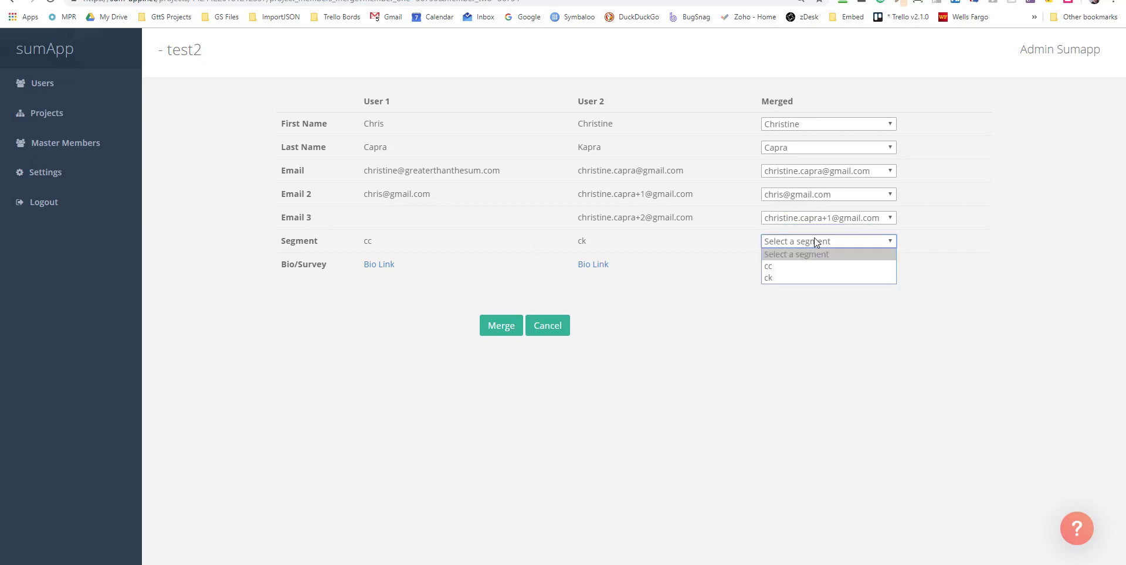
left_click(788, 267)
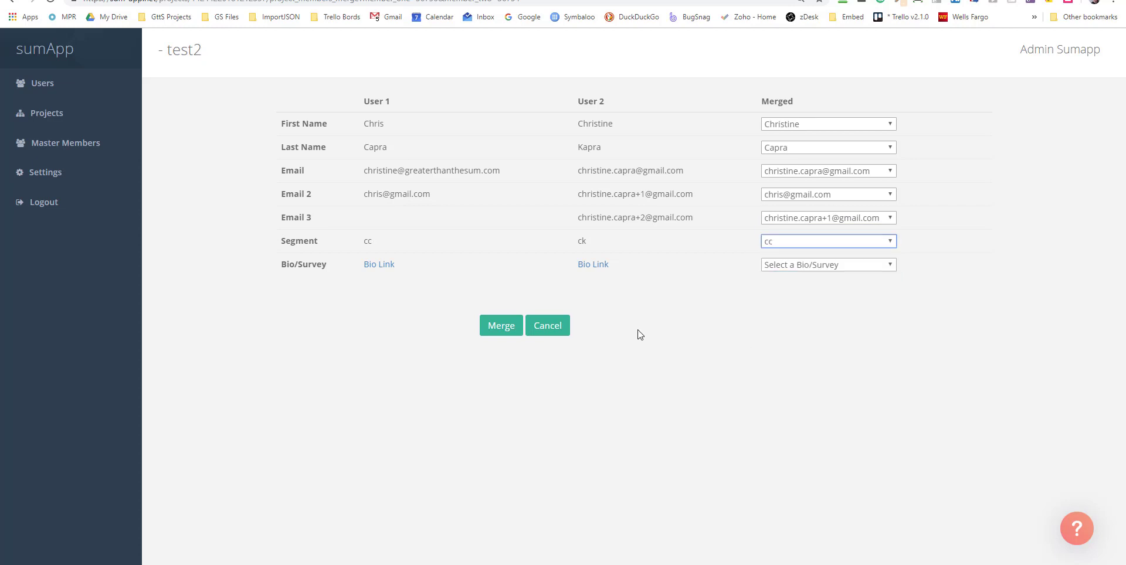
left_click(810, 265)
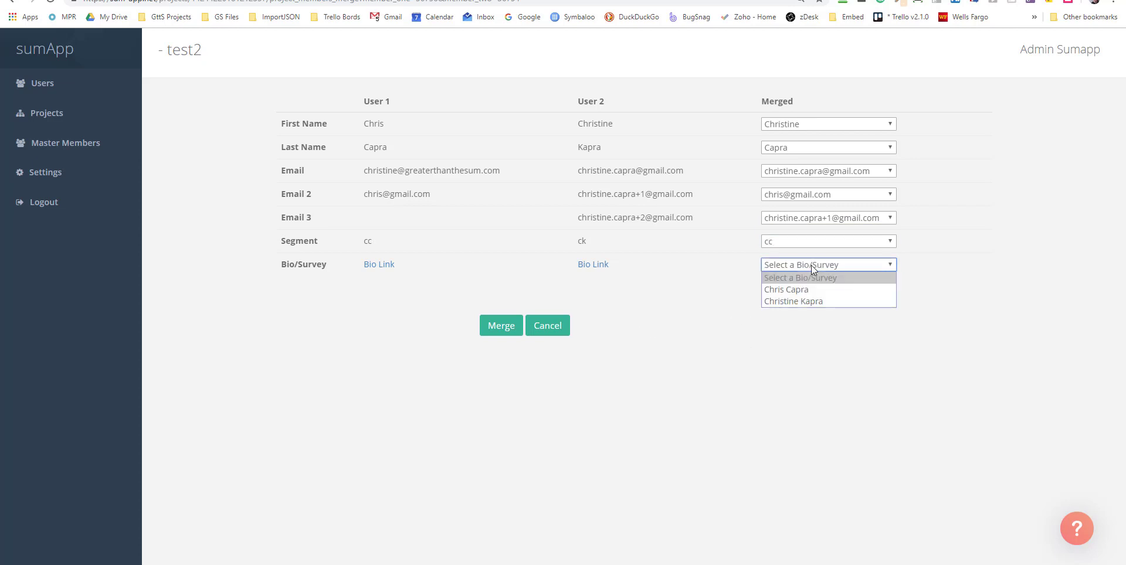
left_click(677, 405)
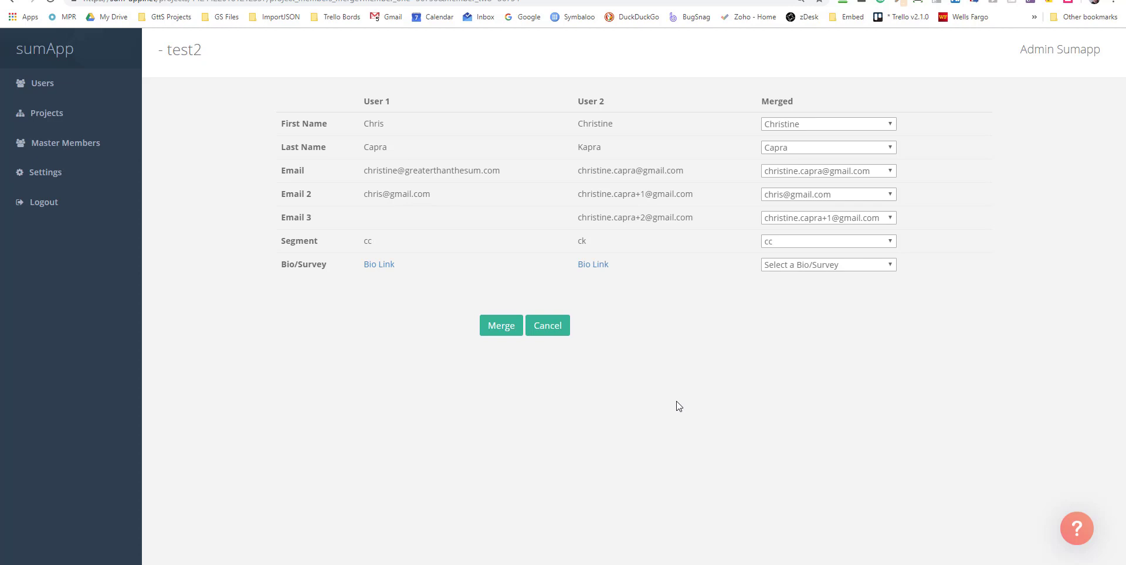
left_click(821, 269)
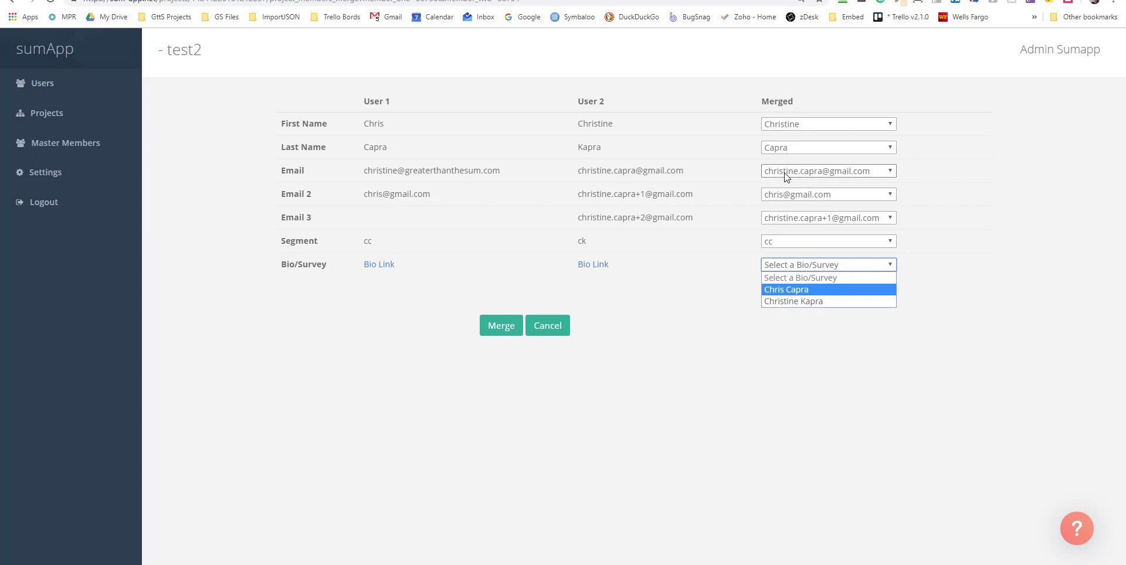
left_click(746, 386)
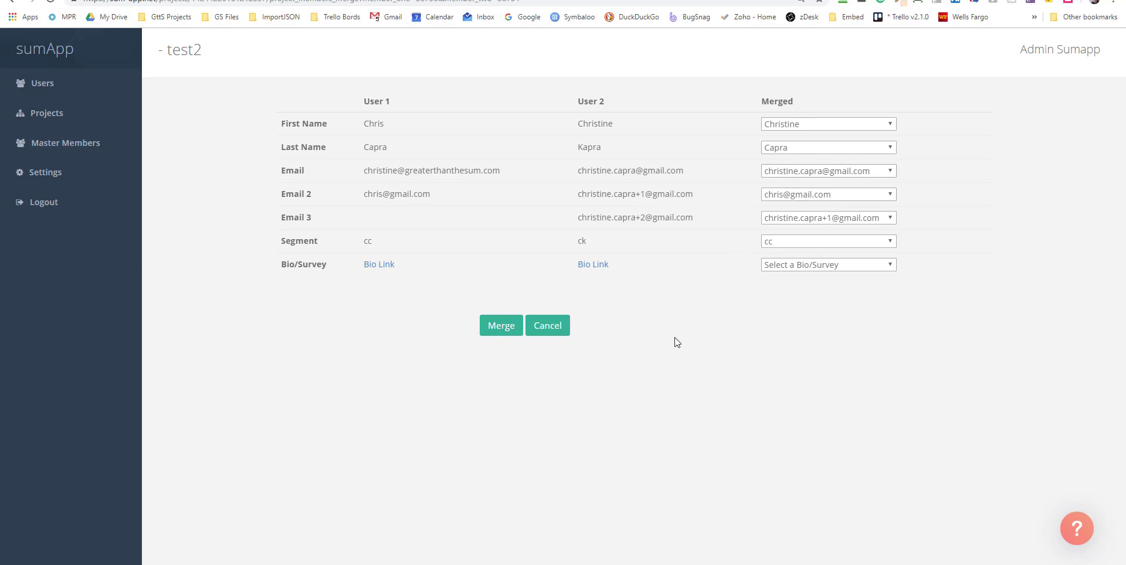
left_click(836, 265)
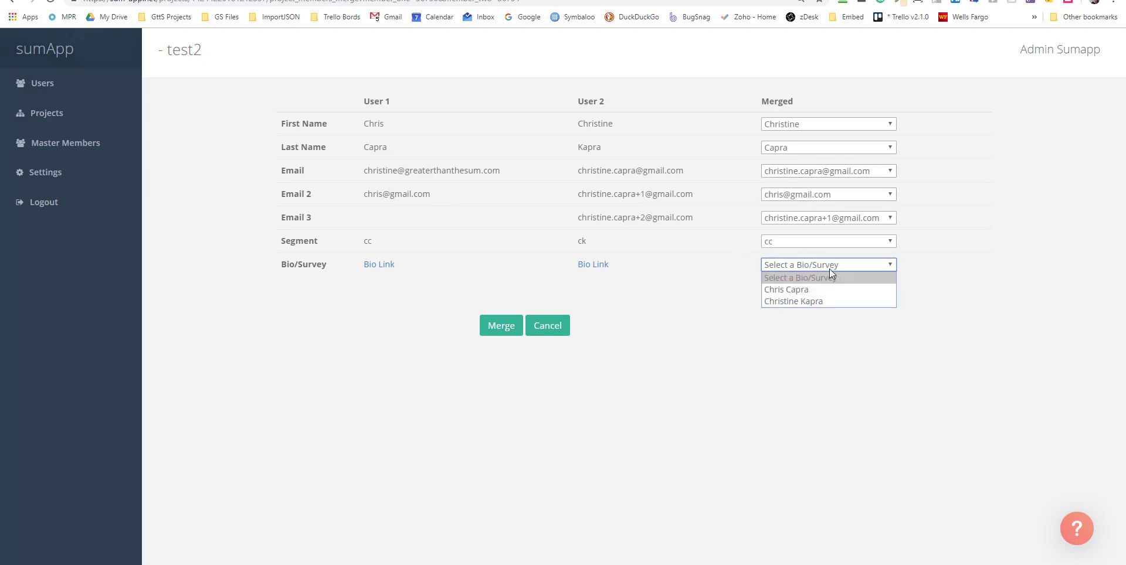
left_click(782, 290)
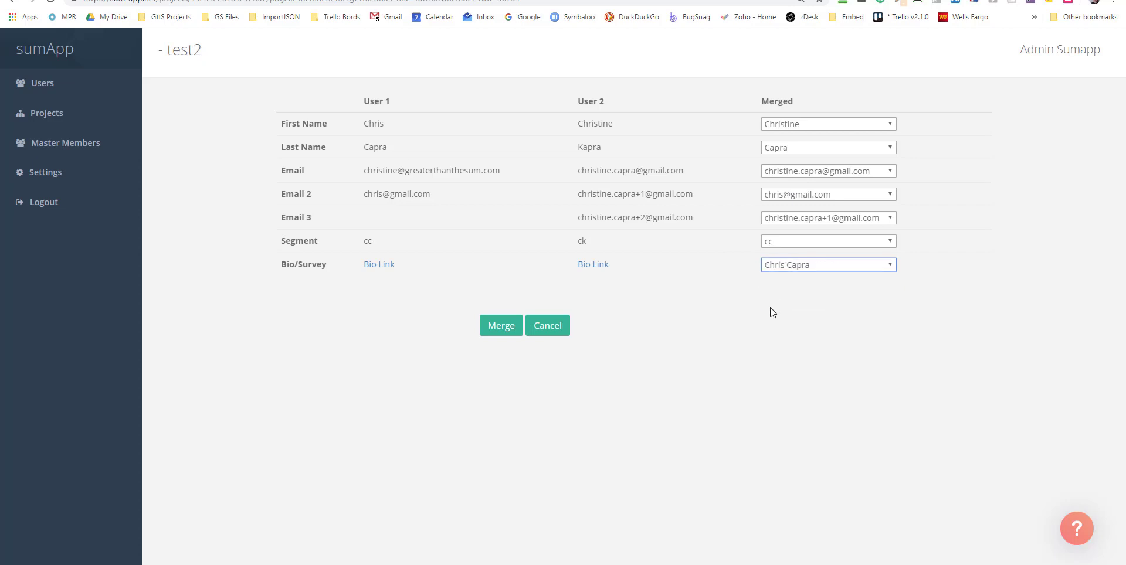
Step: Merge the two member records and accept deletion of the unselected member elements
left_click(502, 327)
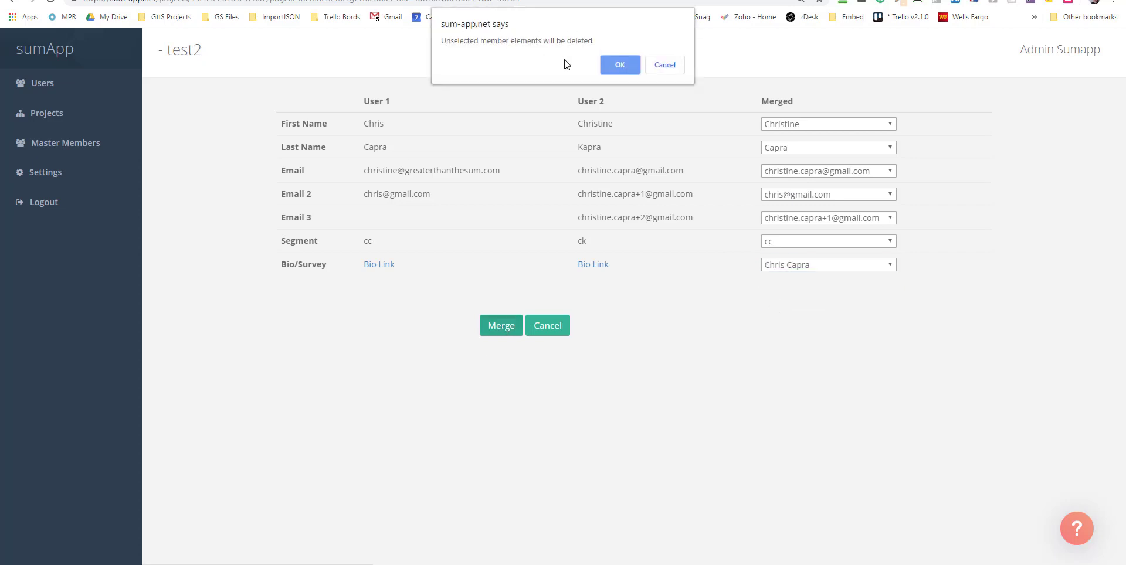
left_click(619, 65)
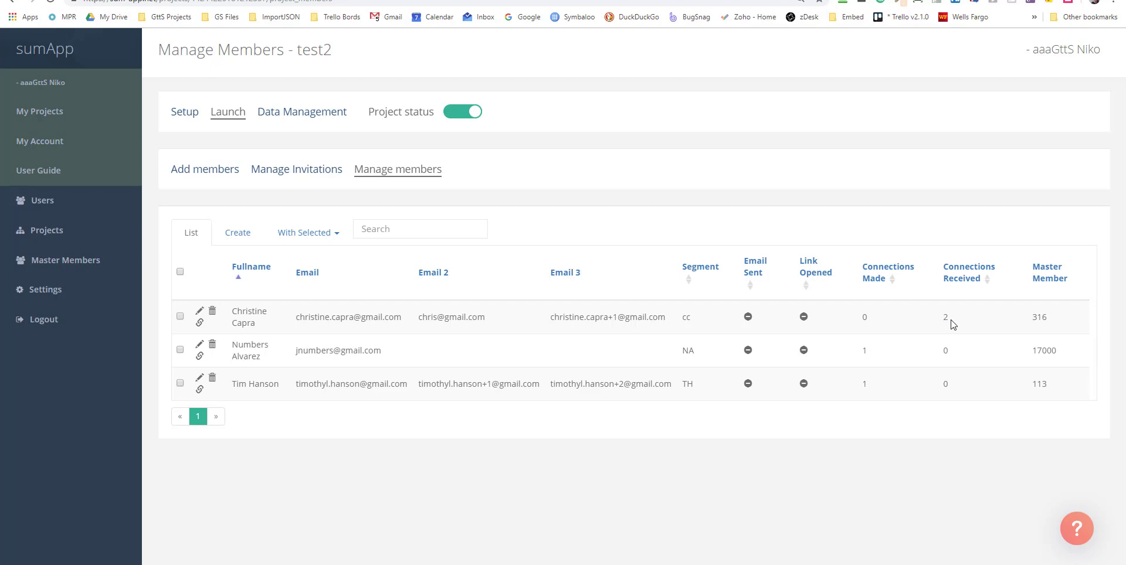
Step: Review the NA member's connections page and the checkbox, radio and text answers for the connection to the cc member
key("ctrl+Tab")
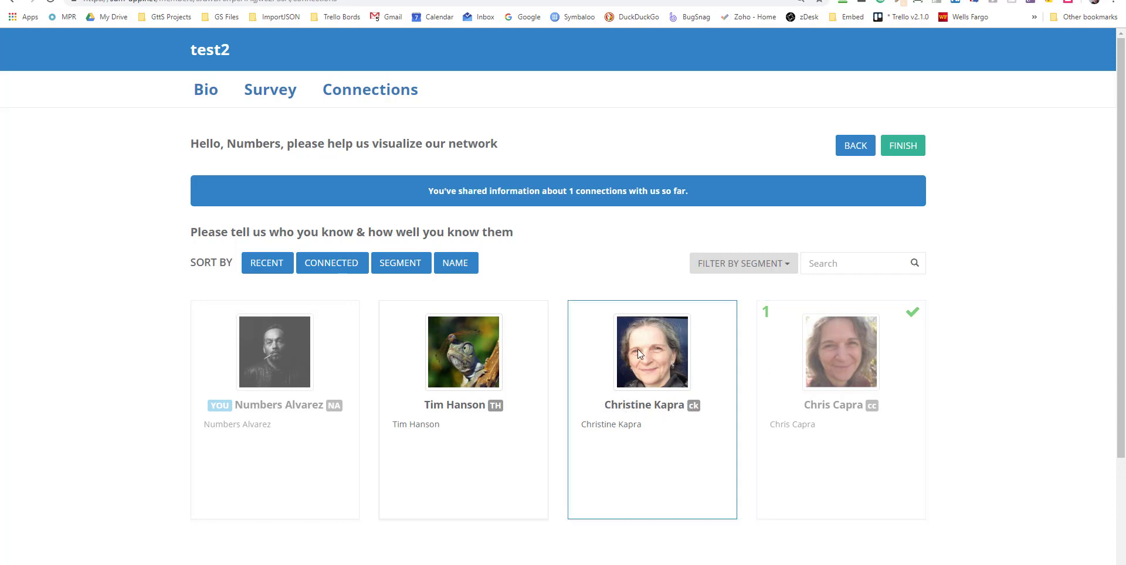
left_click(821, 371)
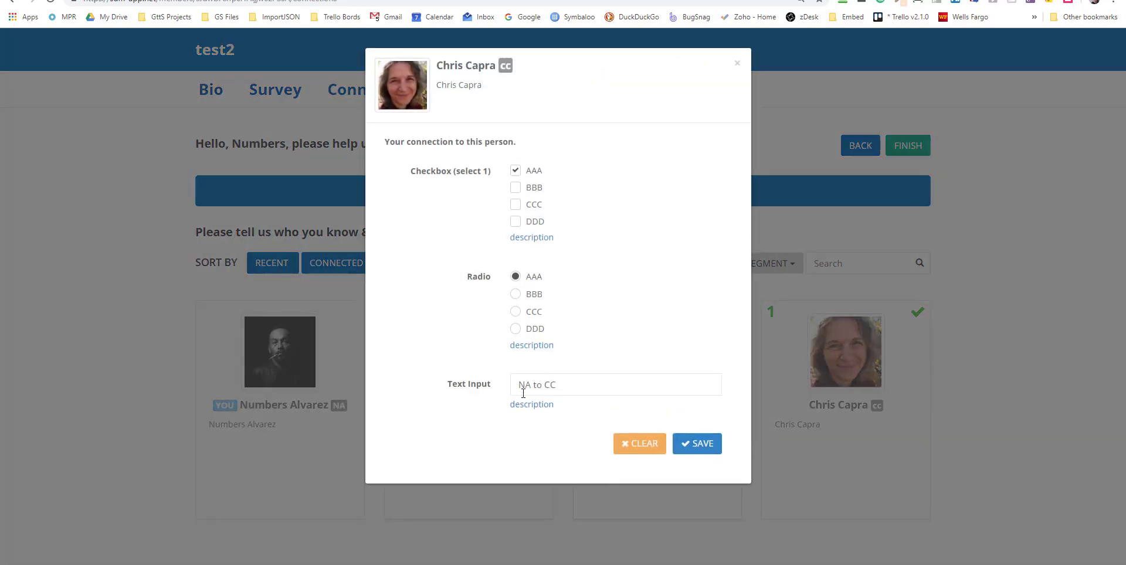
left_click(707, 445)
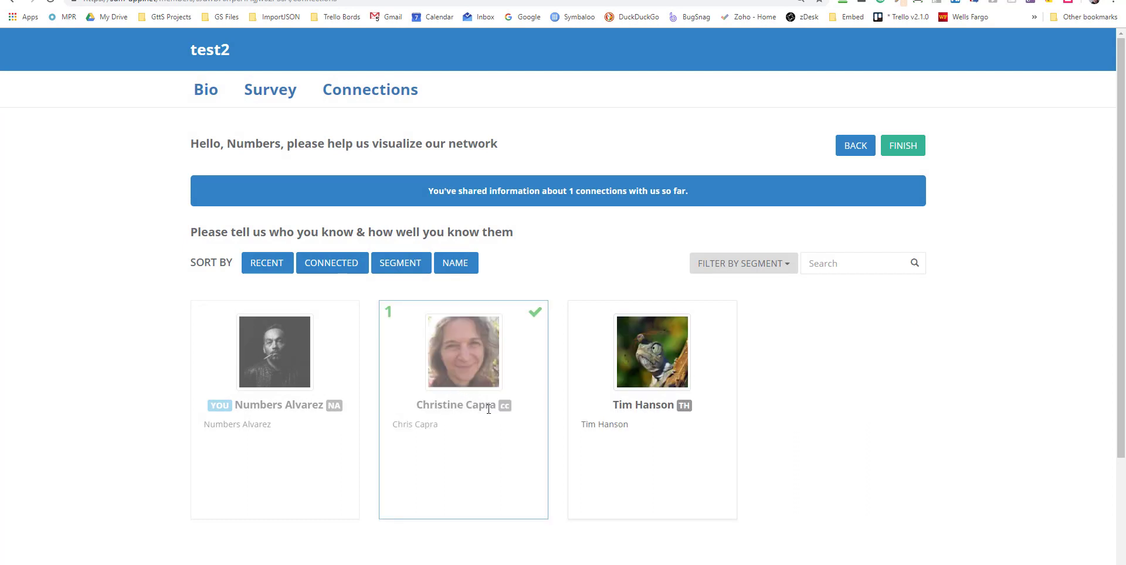
left_click(466, 353)
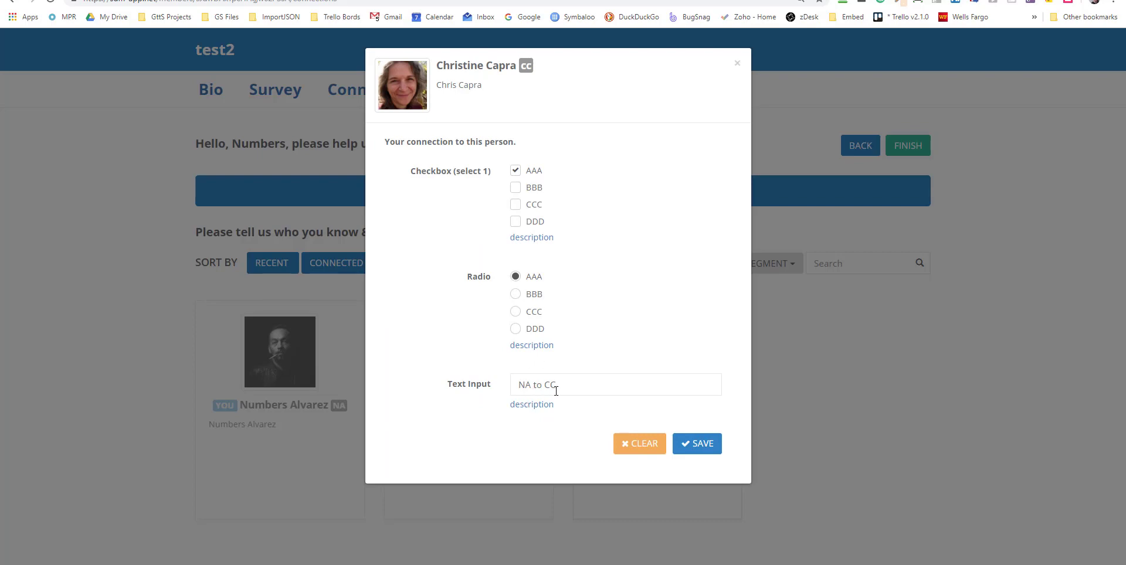
left_click(683, 446)
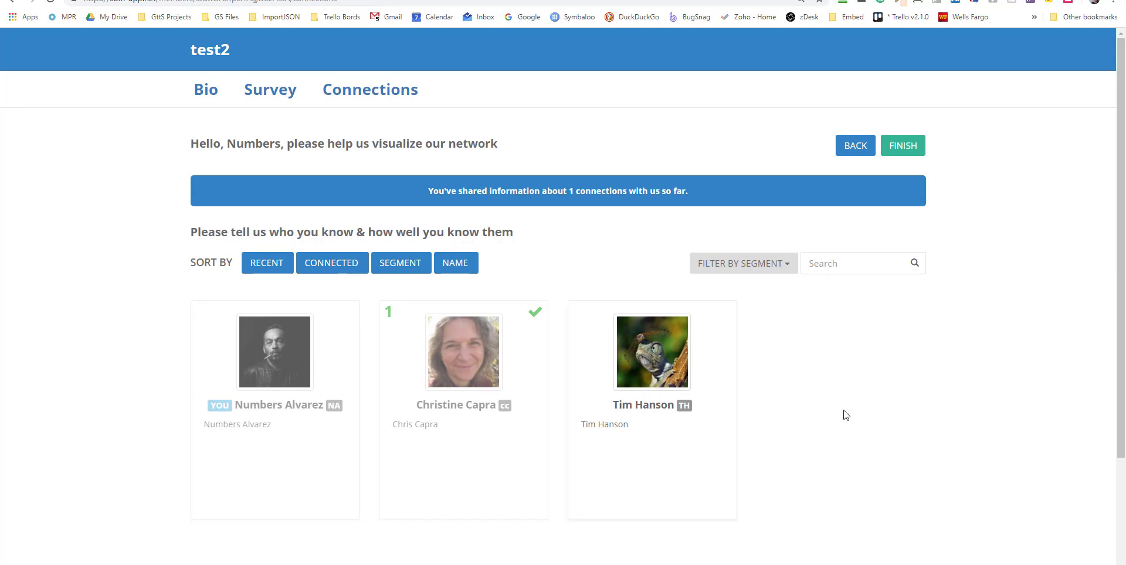
Step: Check the personal pages of the two original duplicate members, then return to the test2 member list
key("ctrl+Tab")
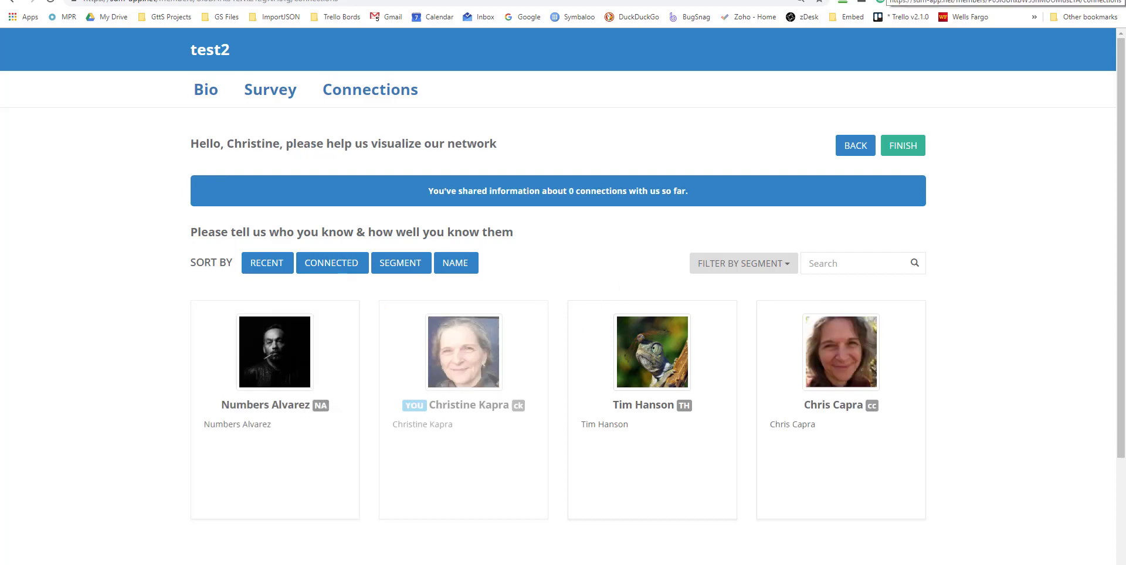
key("ctrl+Tab")
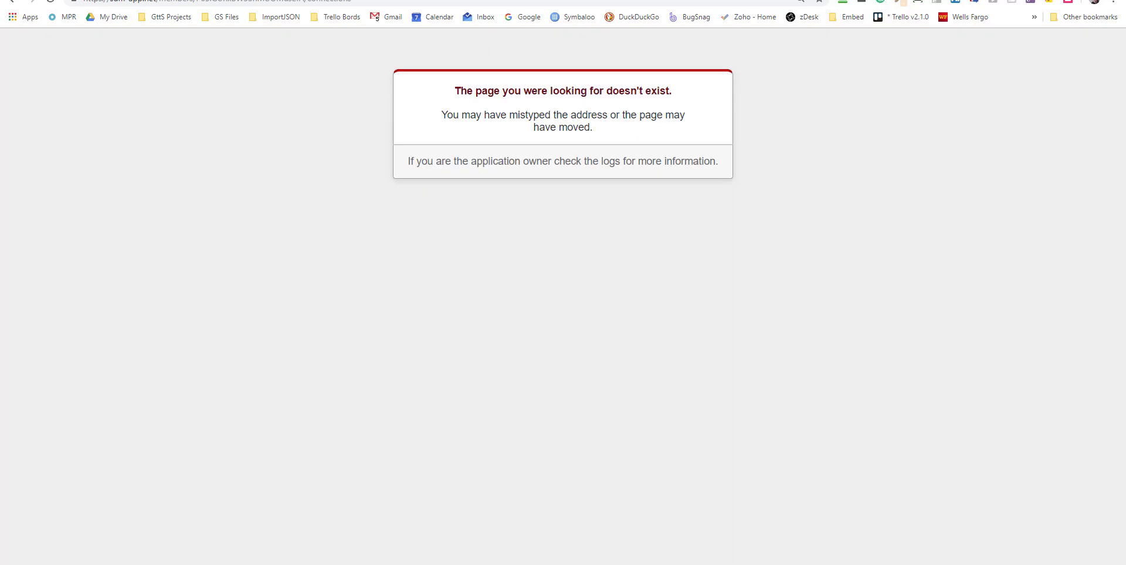
key("ctrl+shift+Tab")
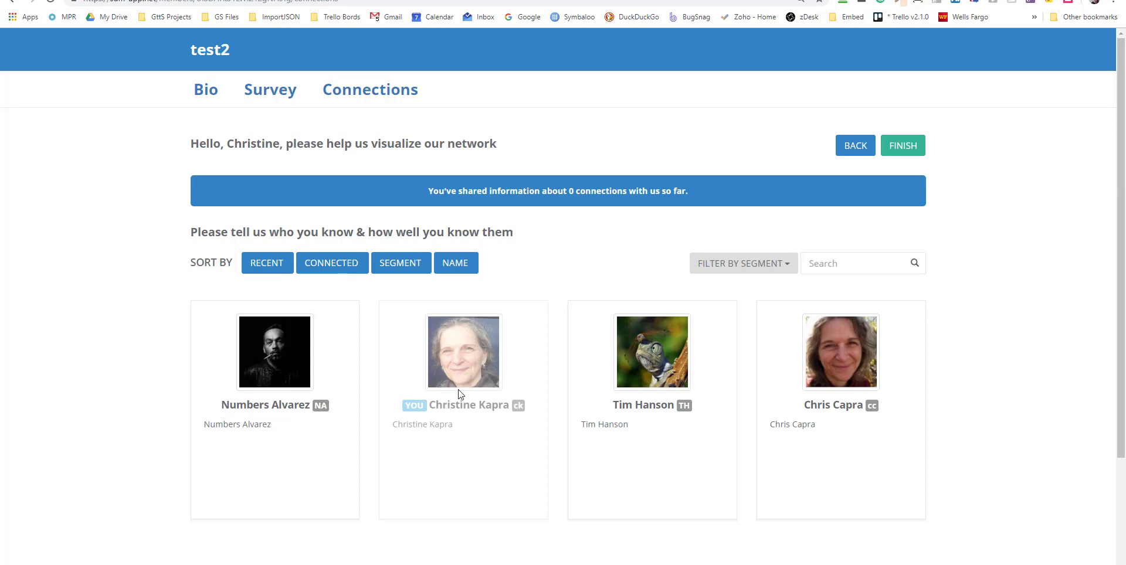
key("ctrl+Tab")
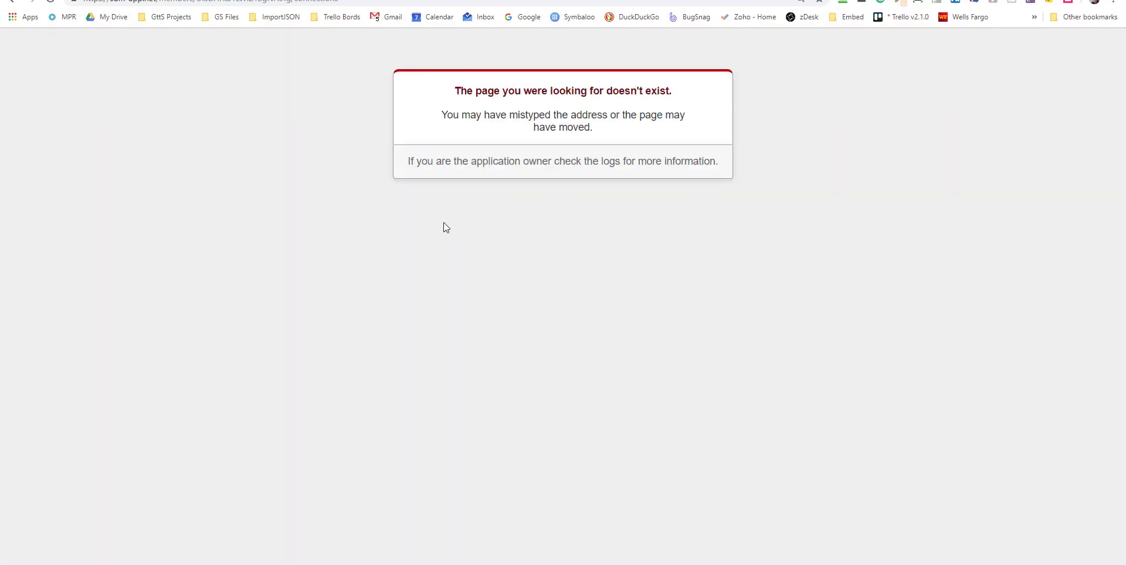
key("ctrl+Tab")
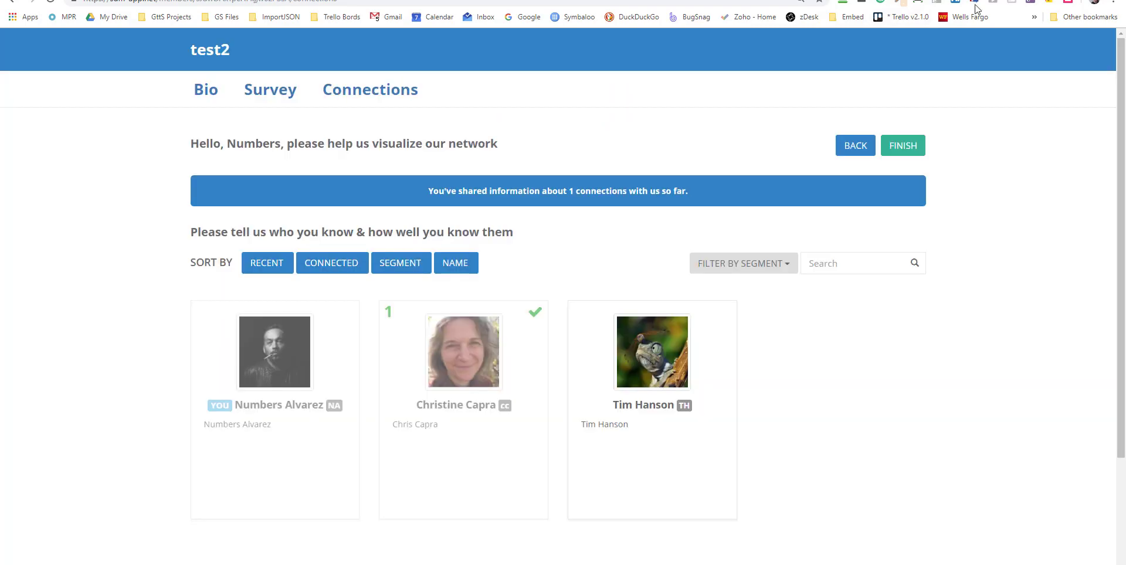
key("ctrl+Tab")
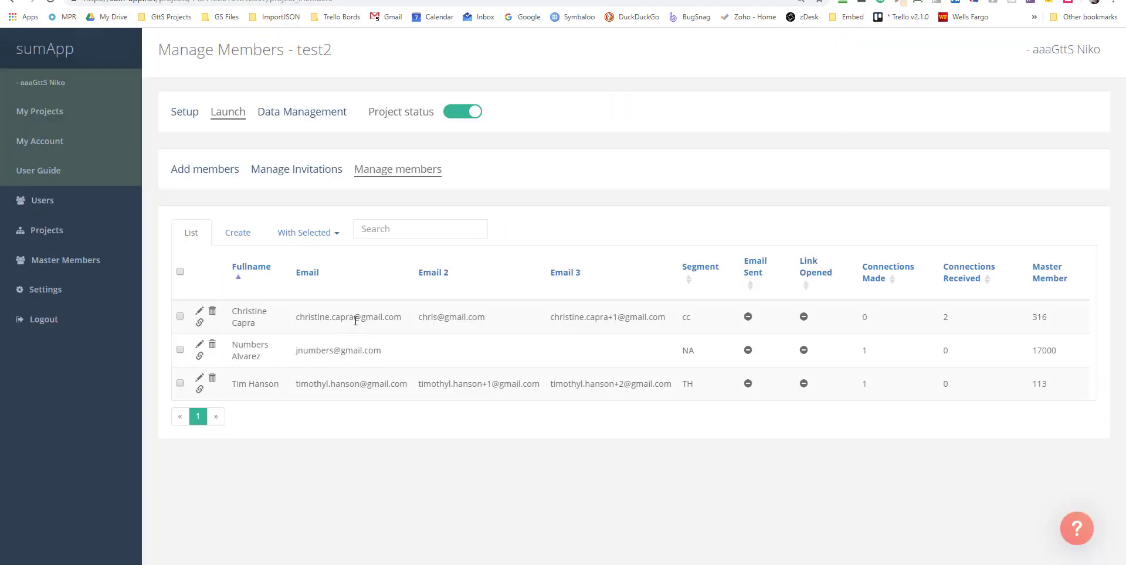
Step: Open the merged member's personal link and review the bio and survey answers, continuing to the connections page
left_click(199, 326)
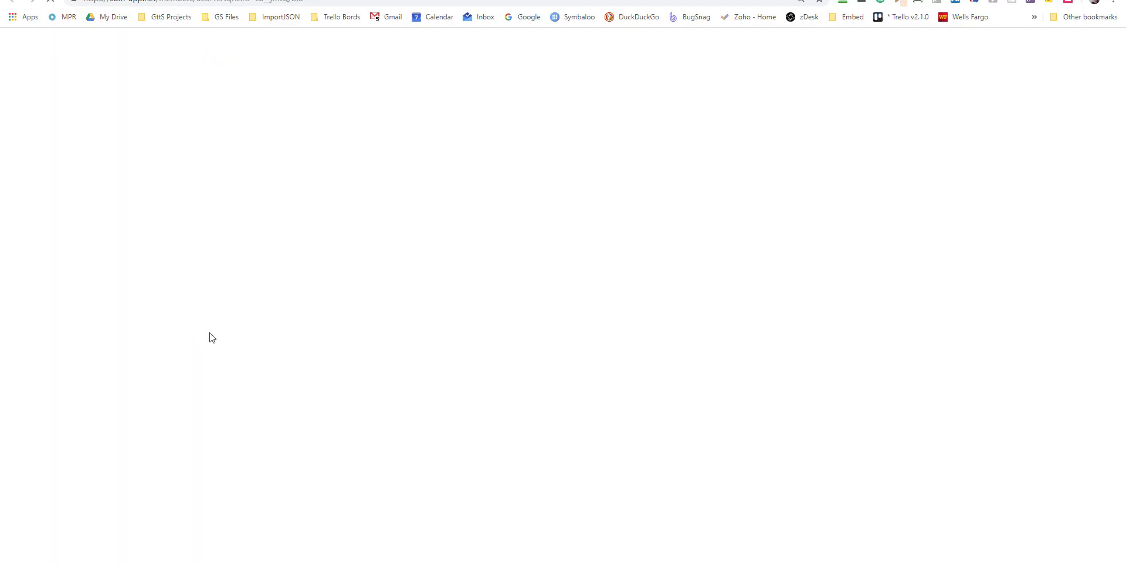
scroll(381, 410, "down", 4)
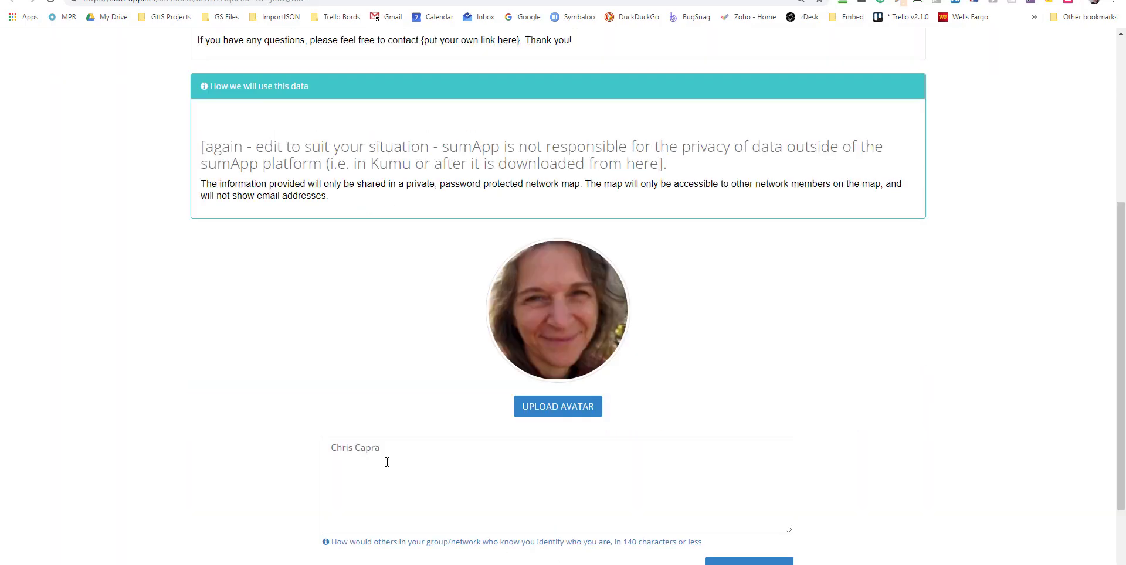
double_click(345, 446)
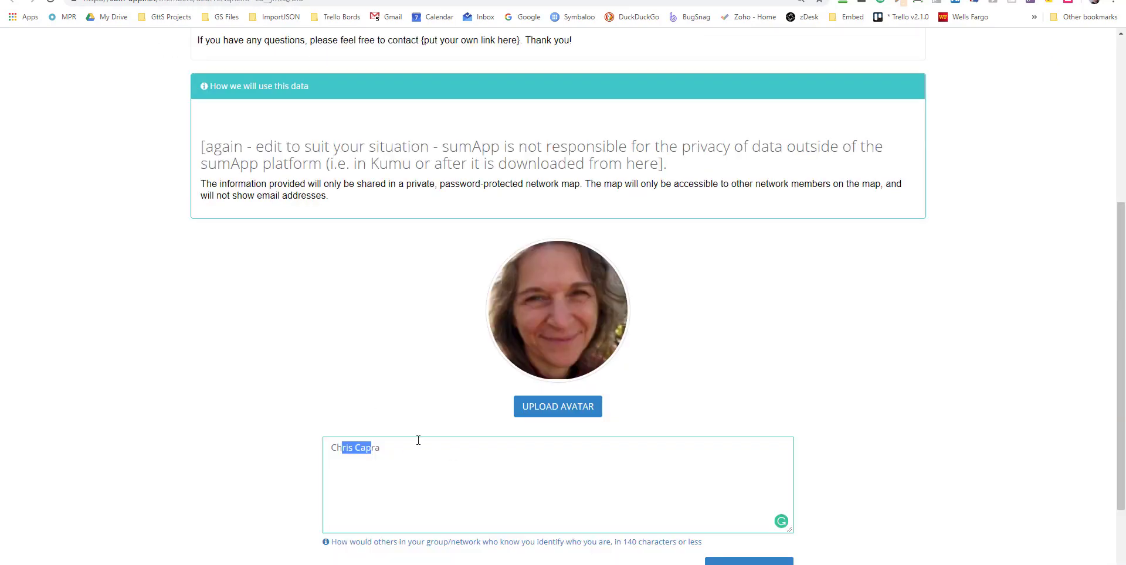
left_click(410, 452)
scroll(434, 455, "down", 1)
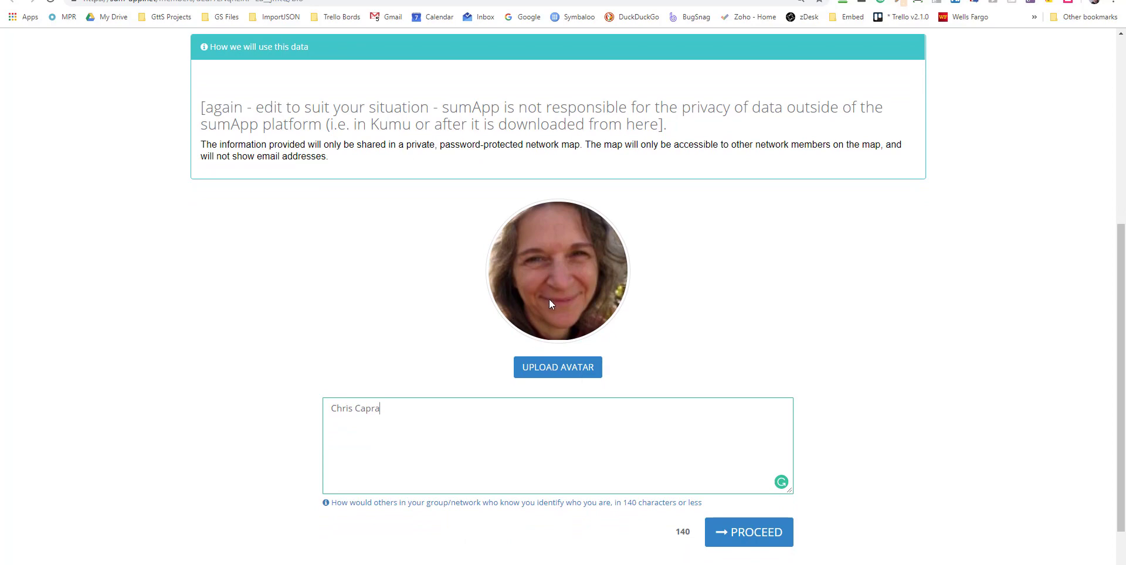
left_click(736, 530)
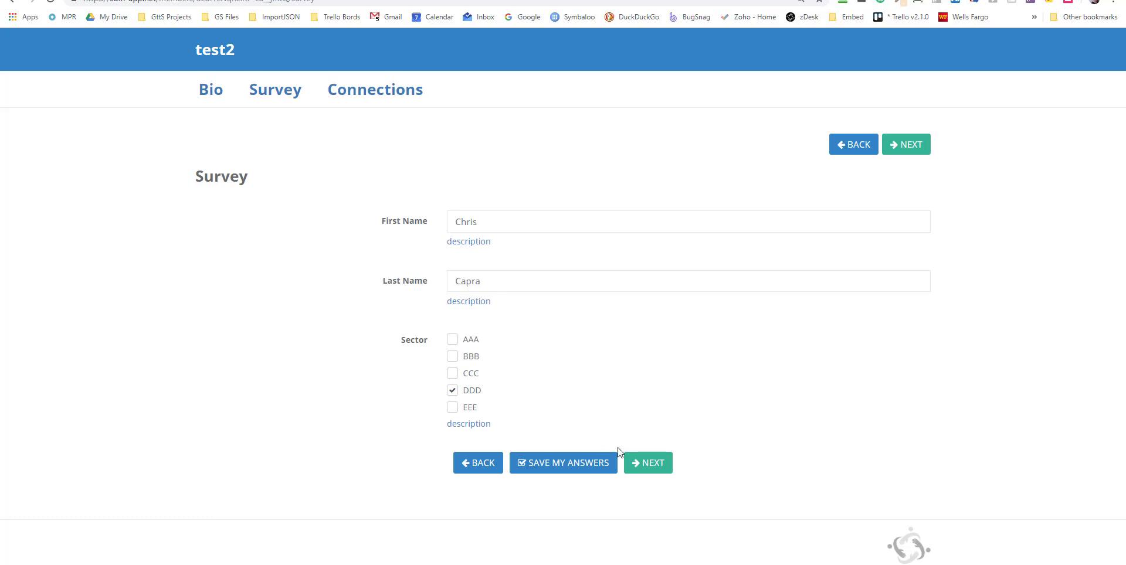
left_click(915, 149)
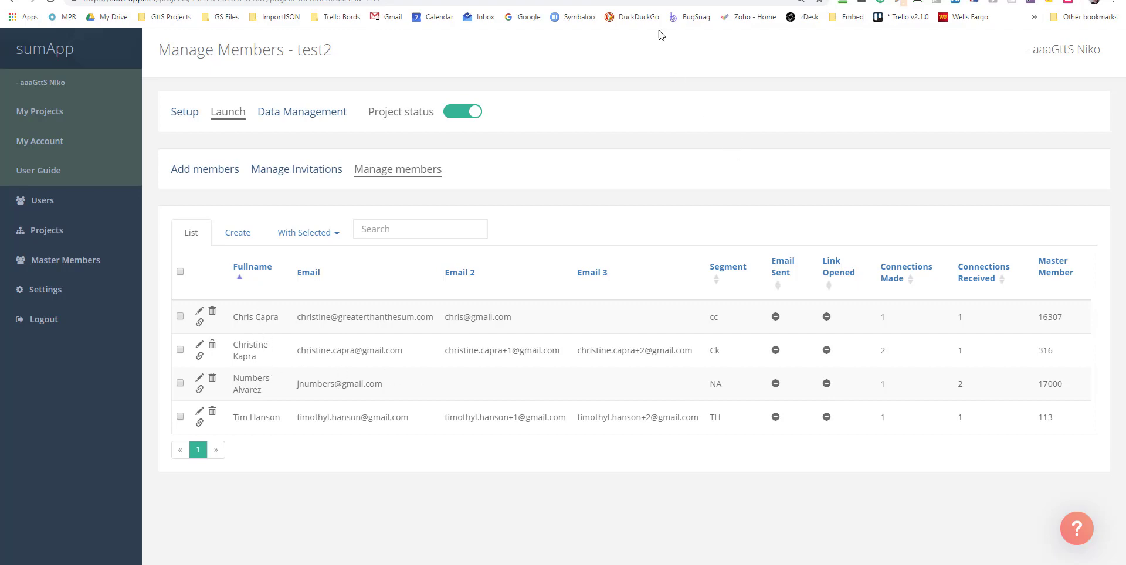
Step: Examine the connections pages of the TH, cc and Ck members before the second merge
left_click(662, 0)
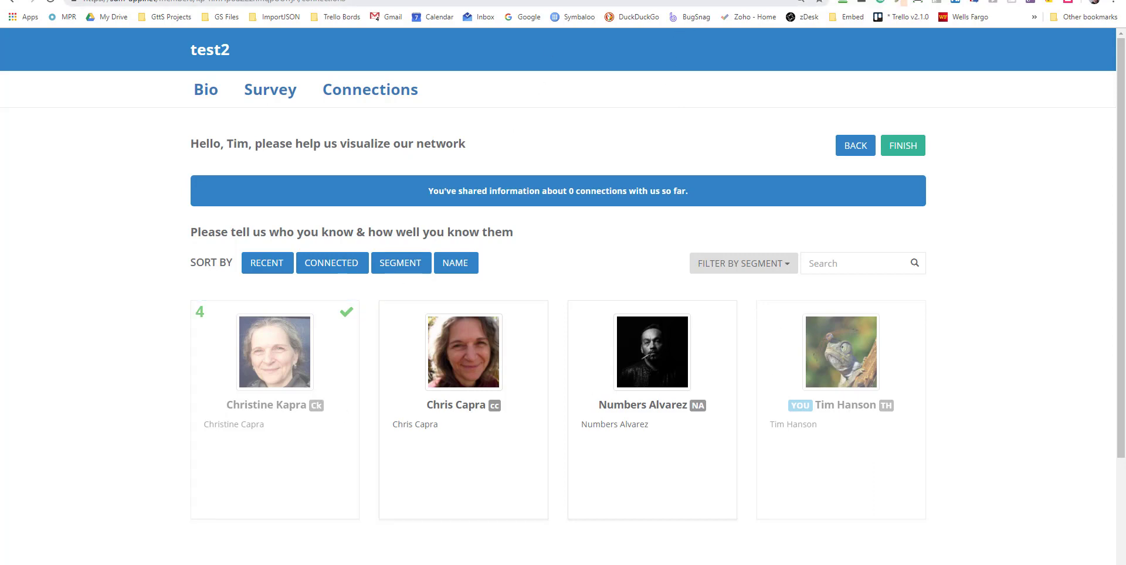
key("ctrl+Tab")
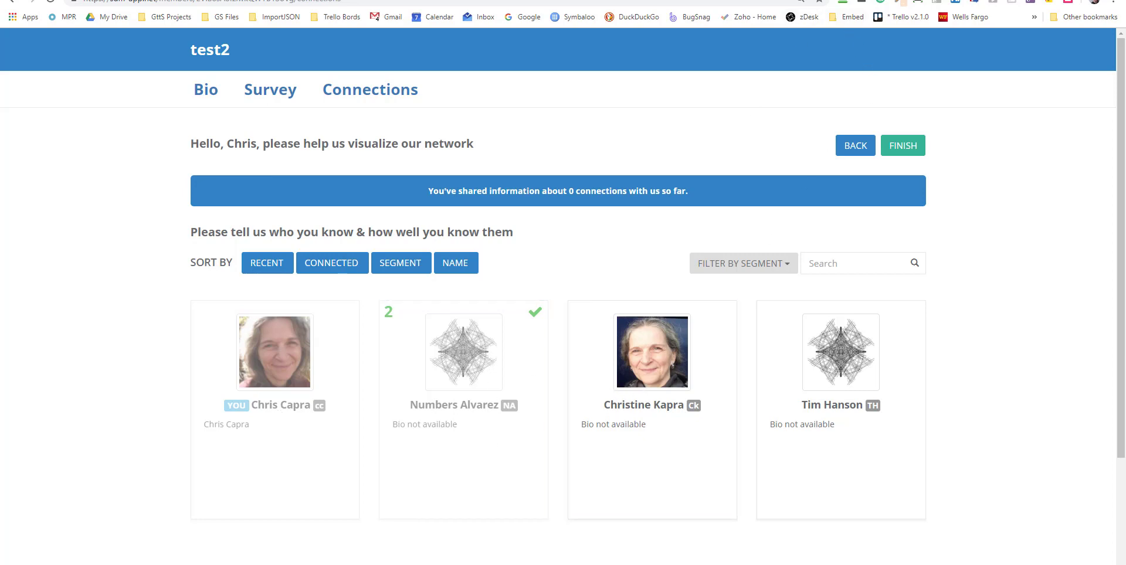
key("ctrl+Tab")
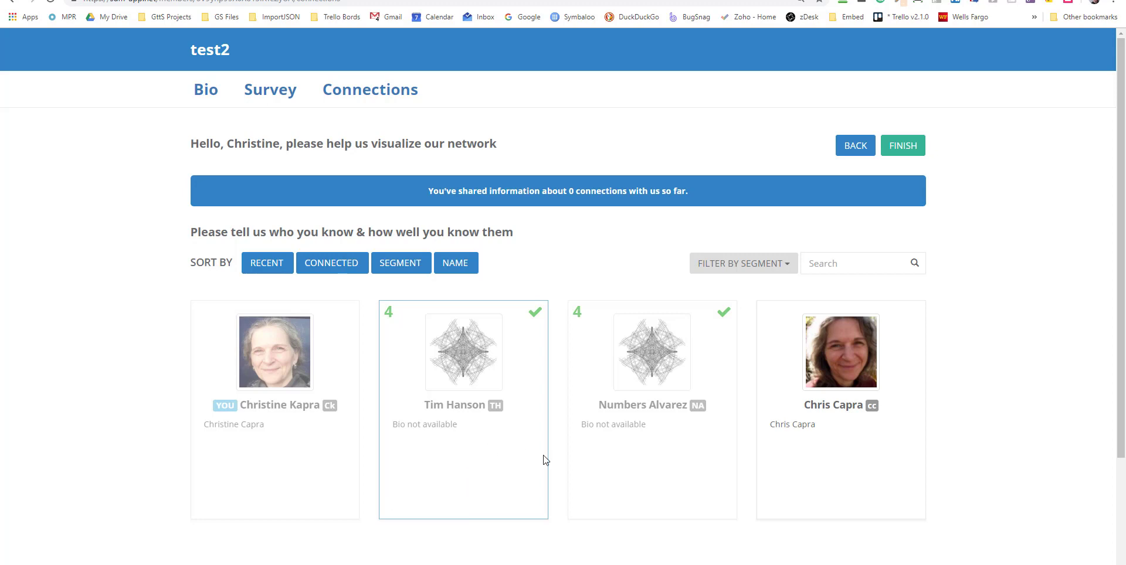
key("ctrl+Tab")
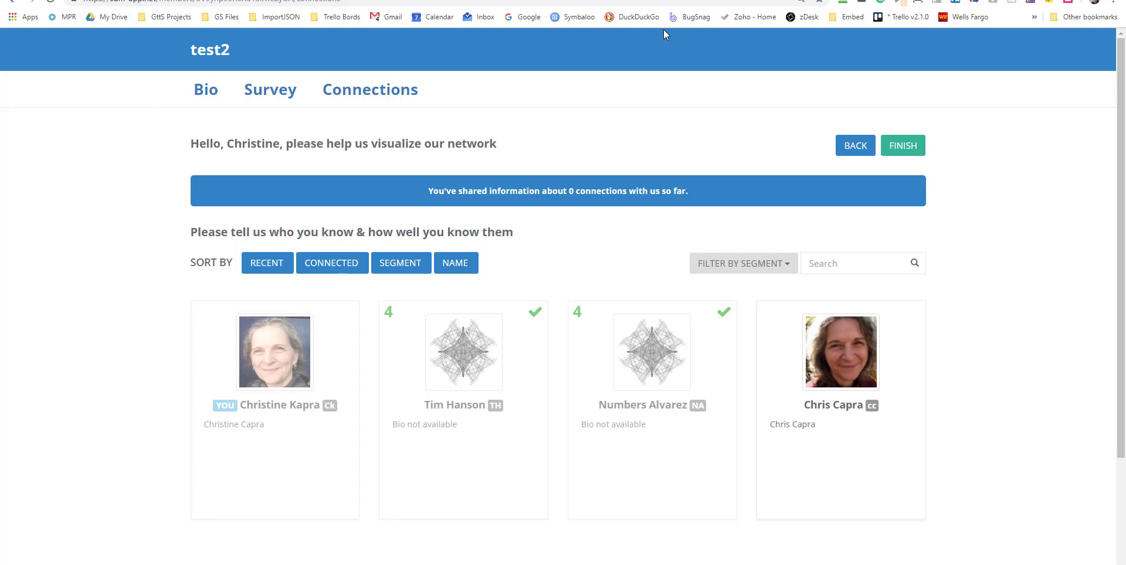
Step: In the second merge form, choose User 2's first name and User 1's last name for the merged member
left_click(666, 0)
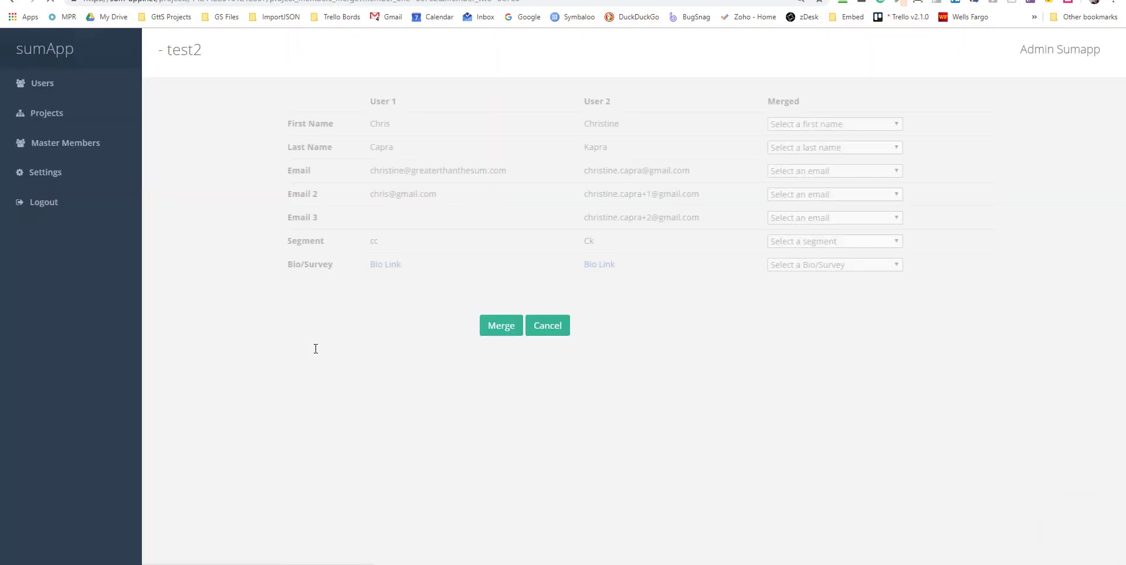
left_click(841, 124)
left_click(789, 149)
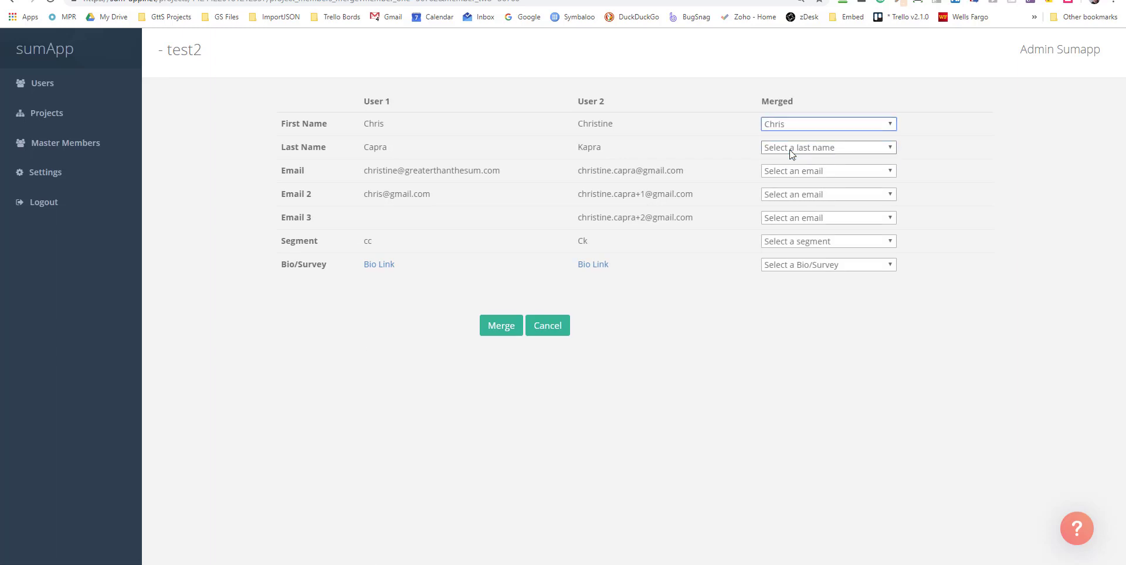
left_click(786, 126)
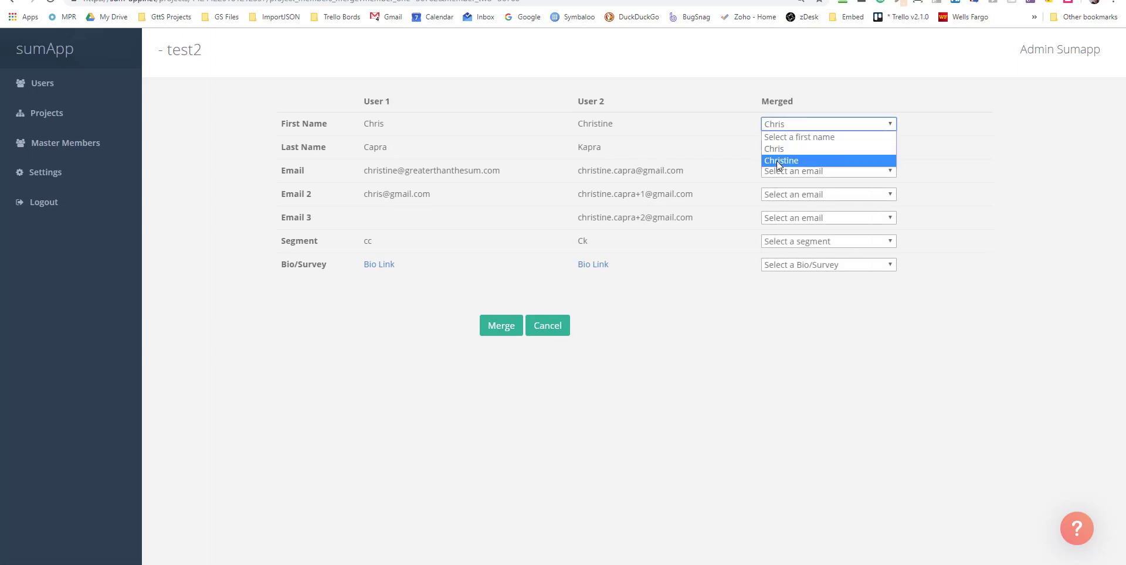
left_click(781, 160)
left_click(781, 149)
left_click(775, 173)
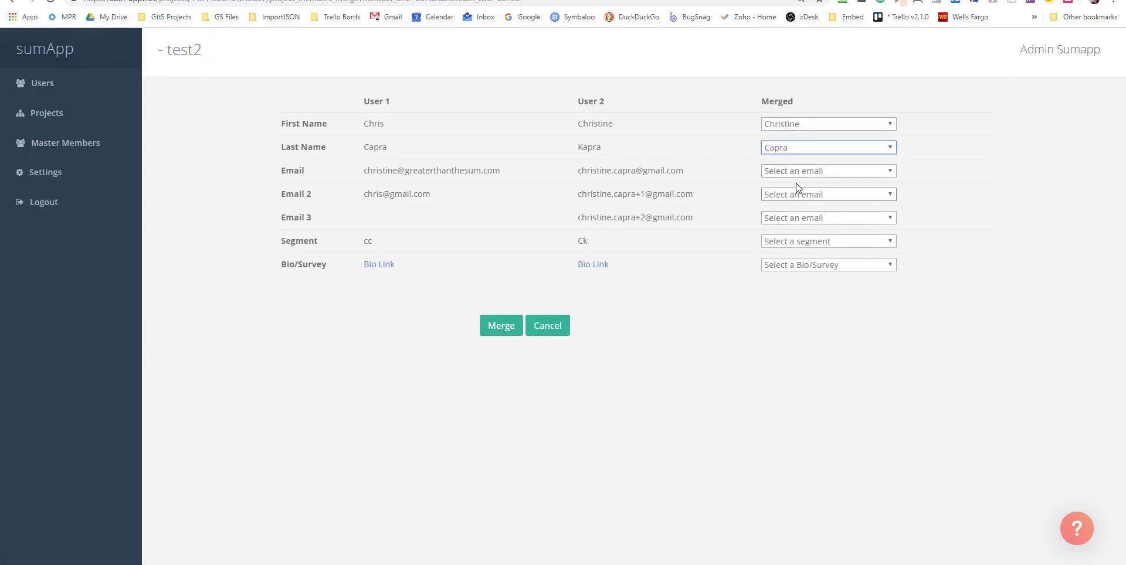
Step: Assign User 2's primary email as the merged Email, User 2's Email 2 as Email 2, and User 1's Email 2 as Email 3
left_click(796, 170)
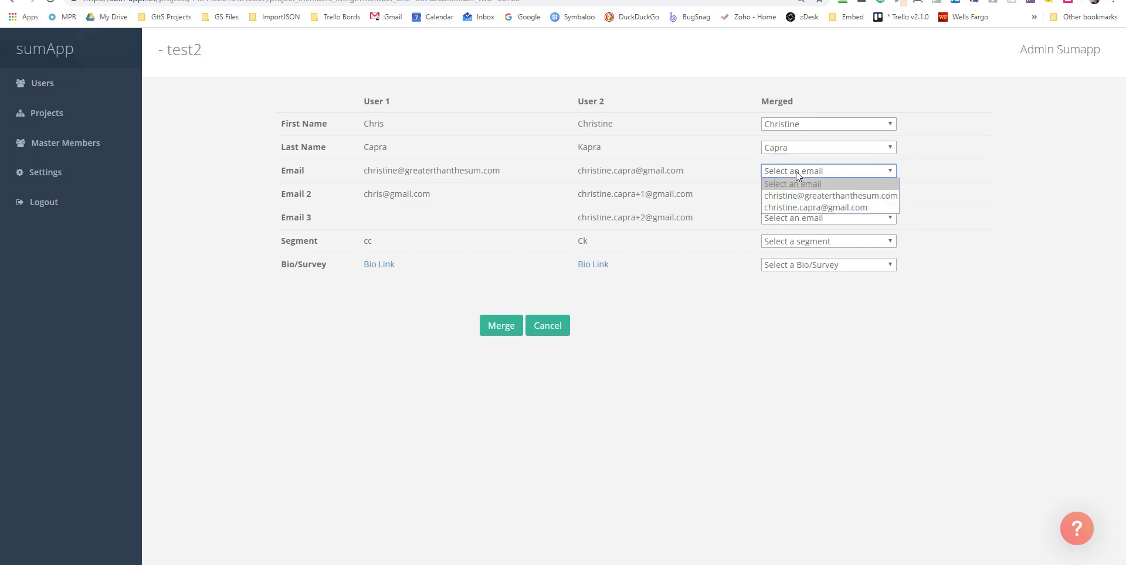
left_click(811, 208)
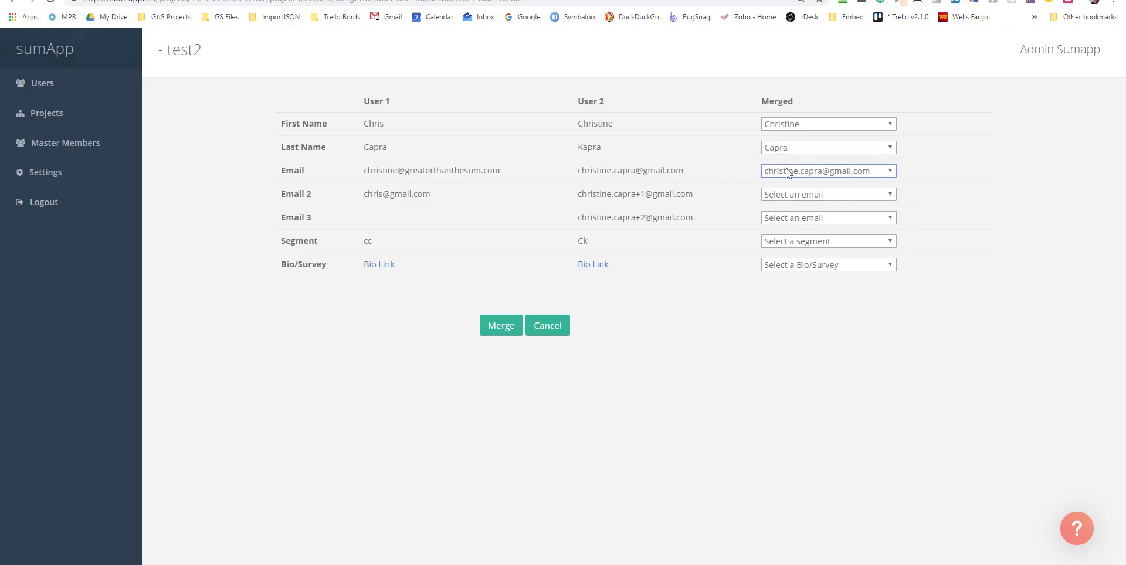
left_click(850, 194)
left_click(814, 225)
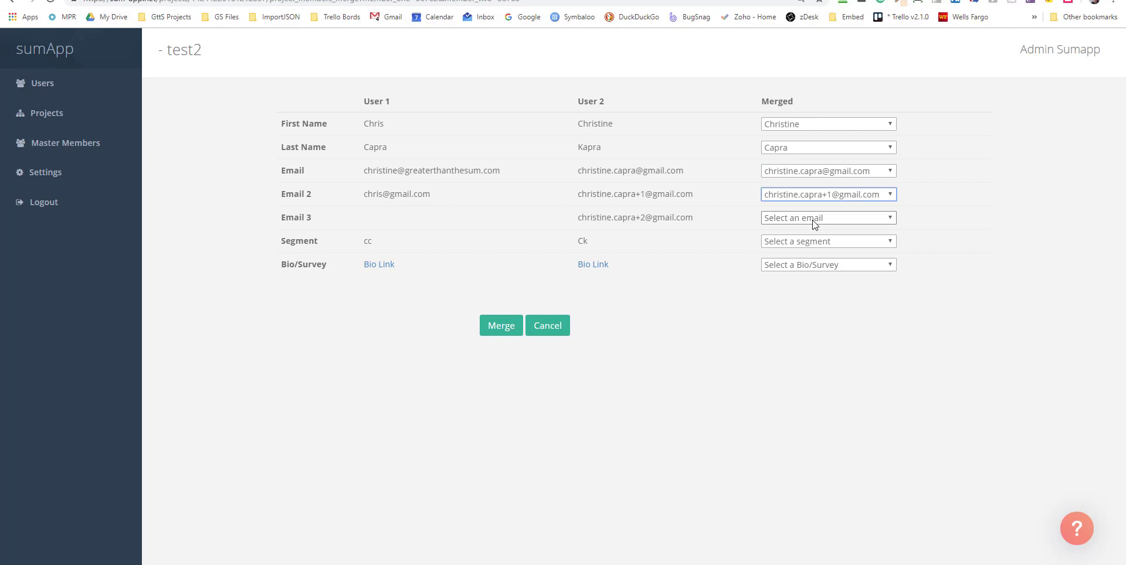
left_click(814, 217)
left_click(807, 293)
Step: Complete the merge with segment cc and User 2's bio and survey, accepting deletion of the unselected member elements
left_click(806, 241)
left_click(807, 254)
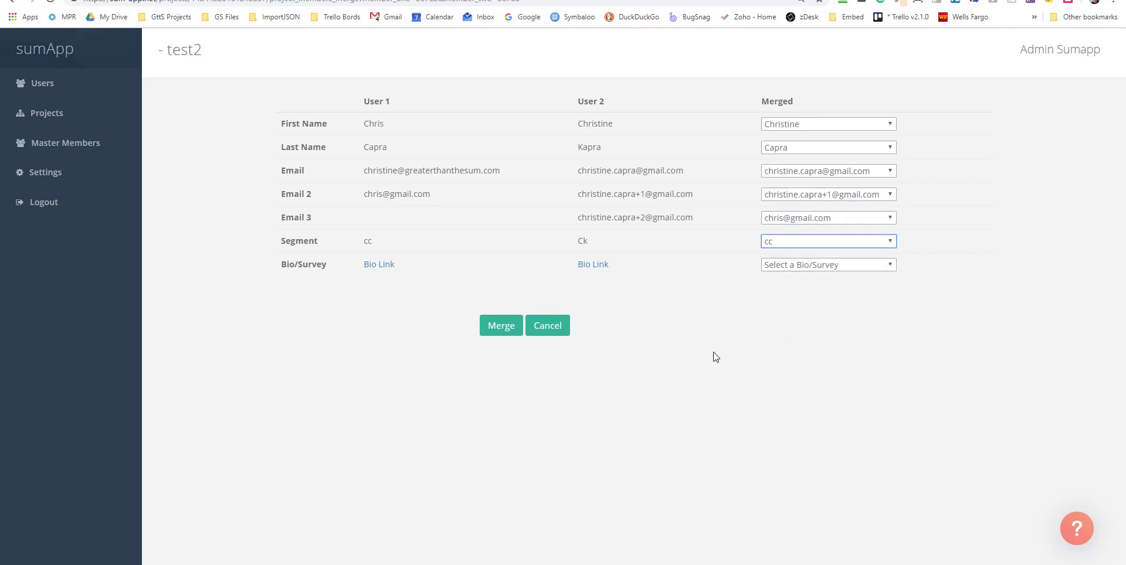
left_click(793, 265)
left_click(794, 311)
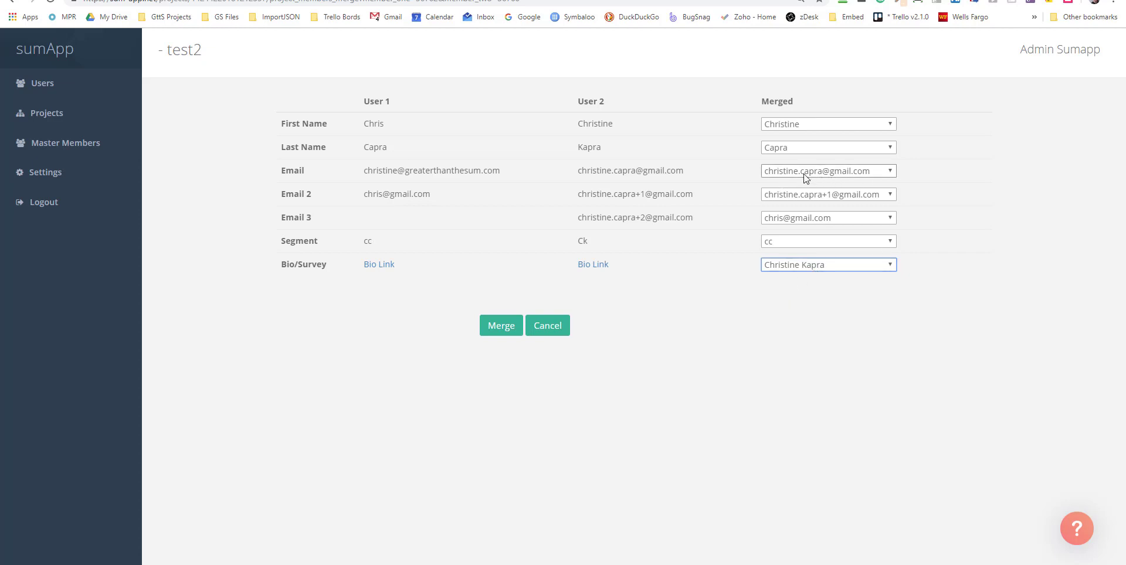
left_click(503, 324)
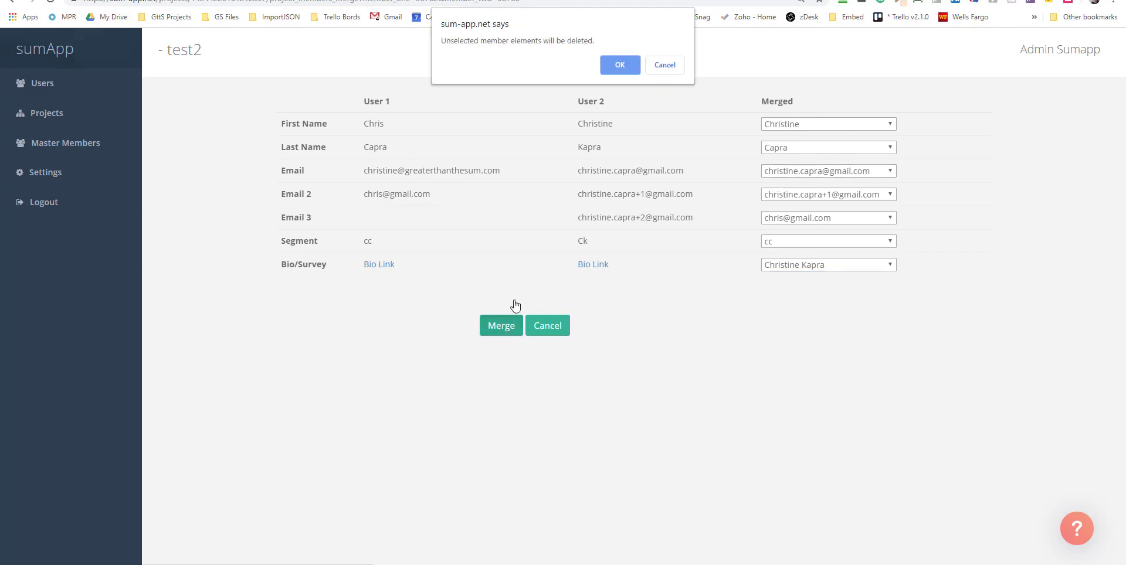
left_click(620, 65)
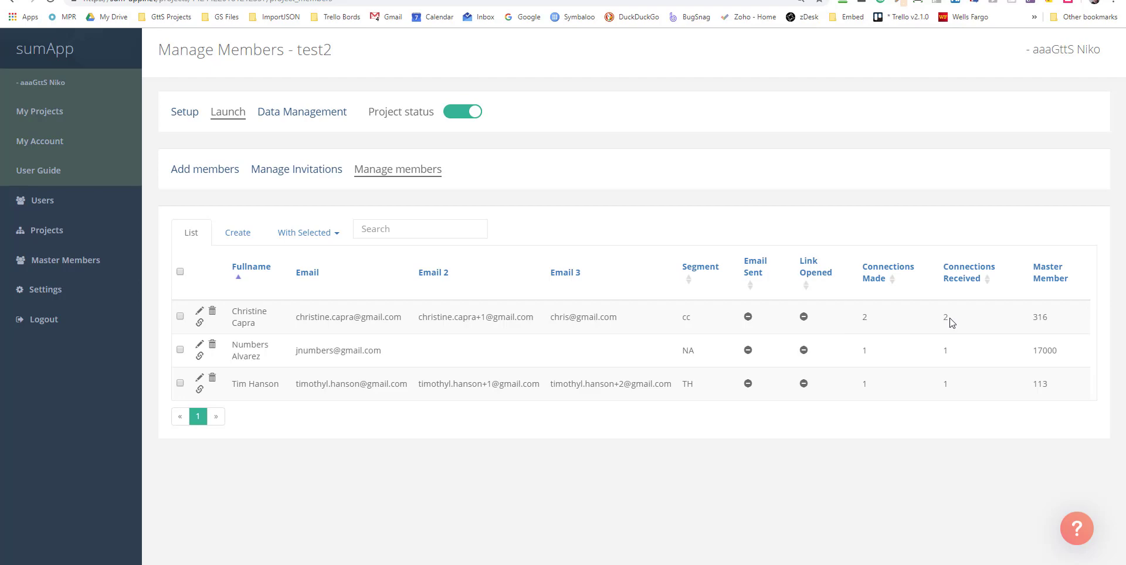
Step: Check how the merged member appears on the TH member's connections page and return to the member list
key("ctrl+Tab")
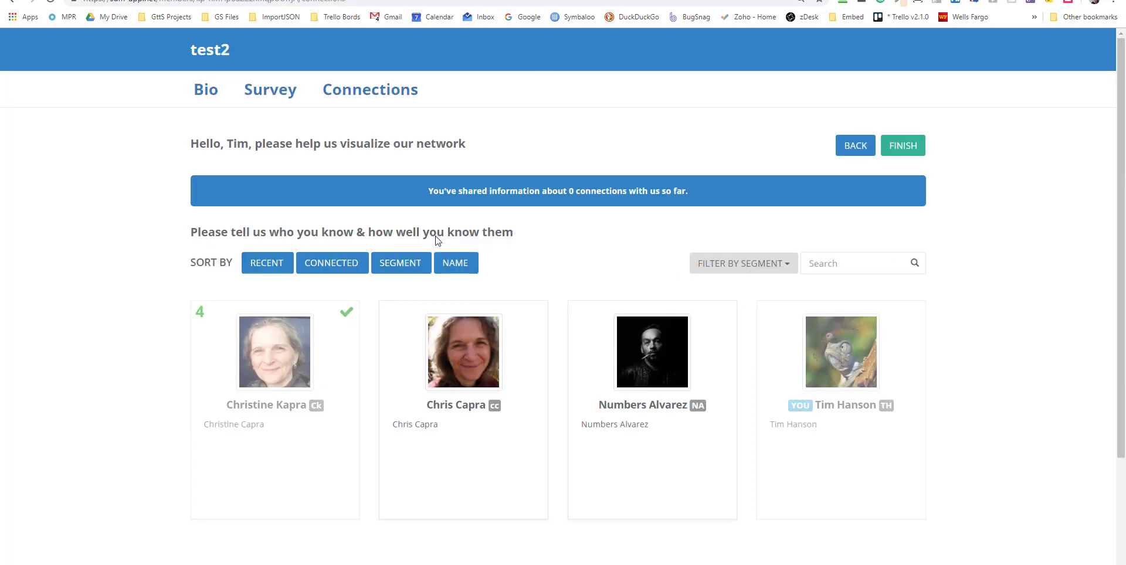
key("ctrl+Tab")
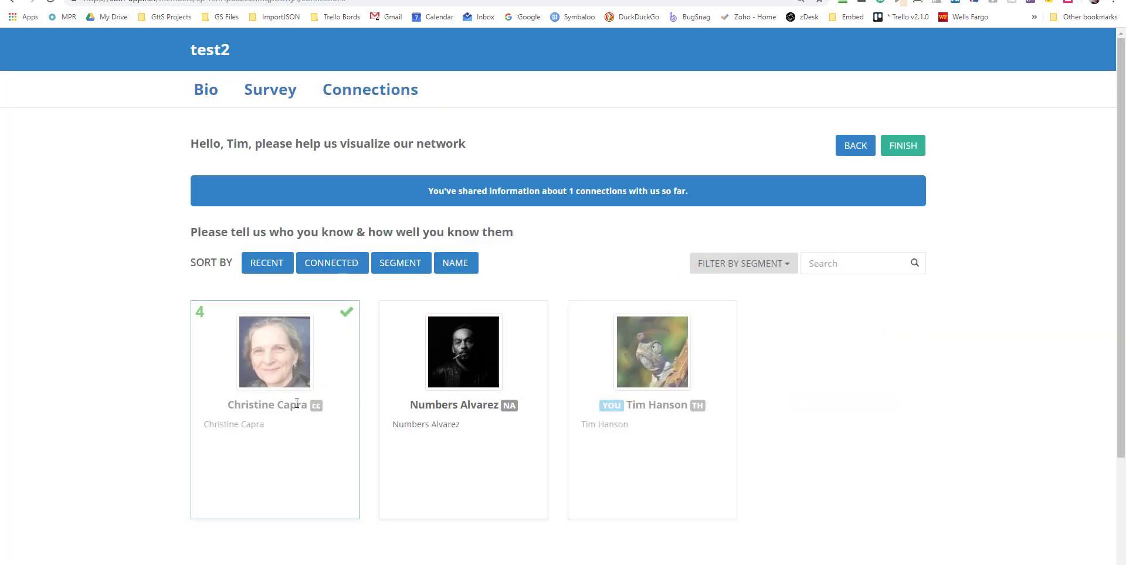
key("ctrl+Tab")
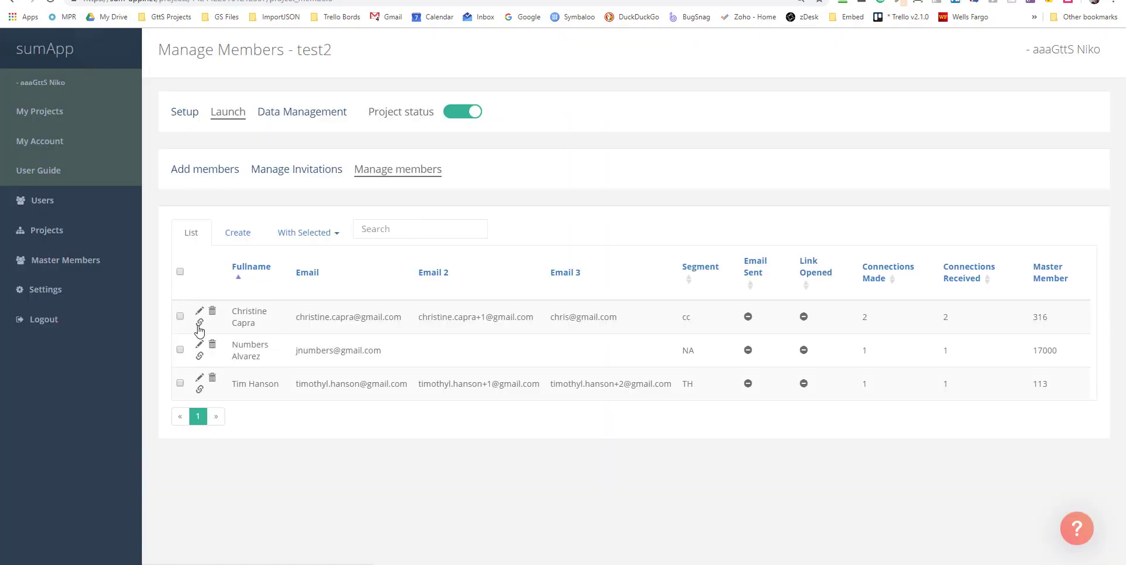
Step: Check the merged cc member's bio and survey answers, and proceed to that member's connections page
left_click(199, 324)
scroll(350, 167, "down", 7)
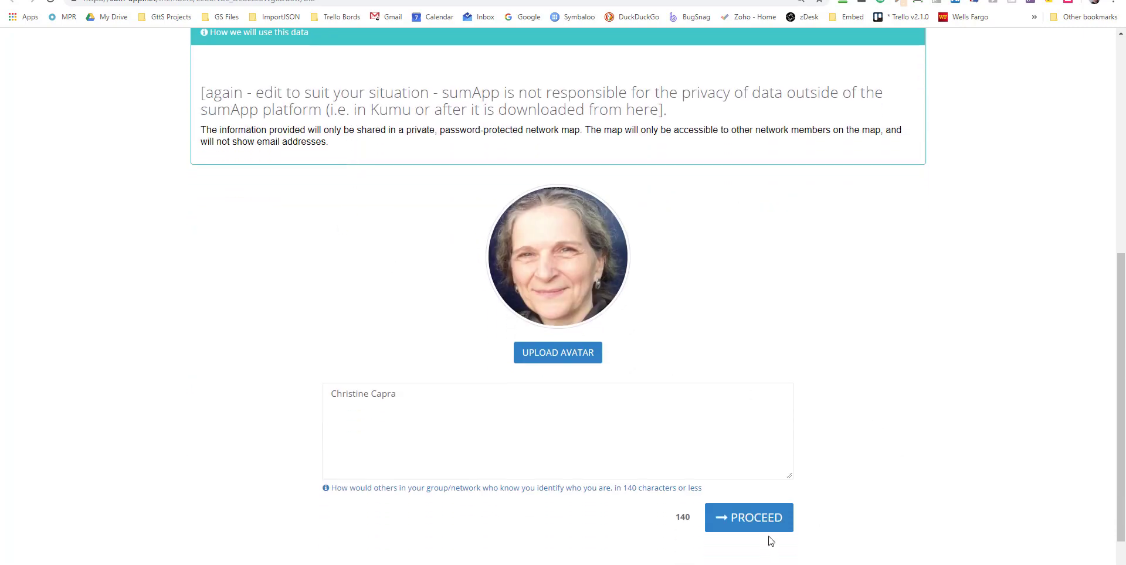
left_click(756, 524)
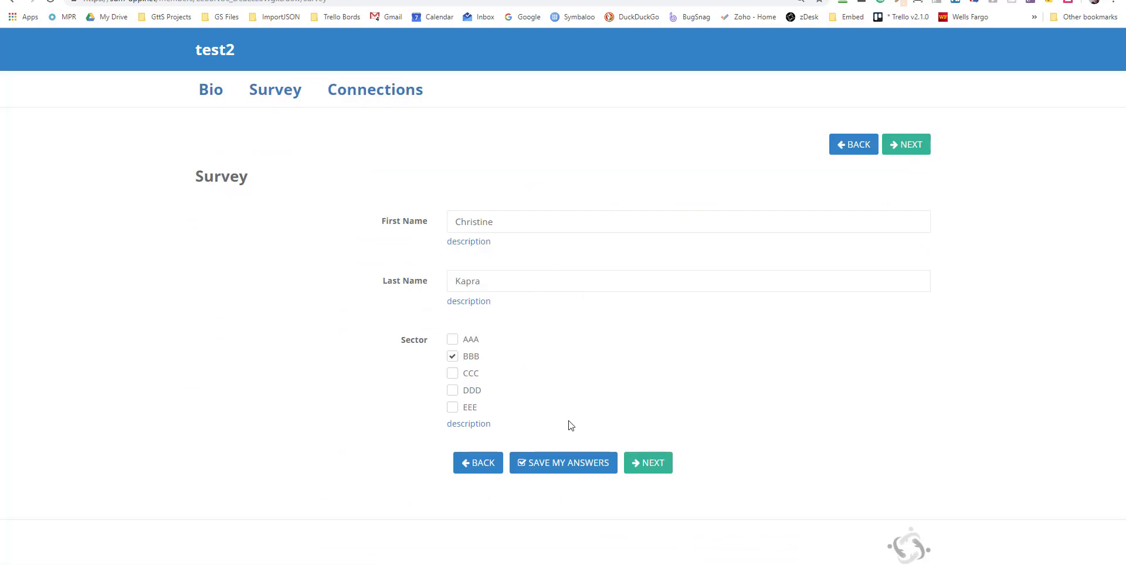
left_click(663, 469)
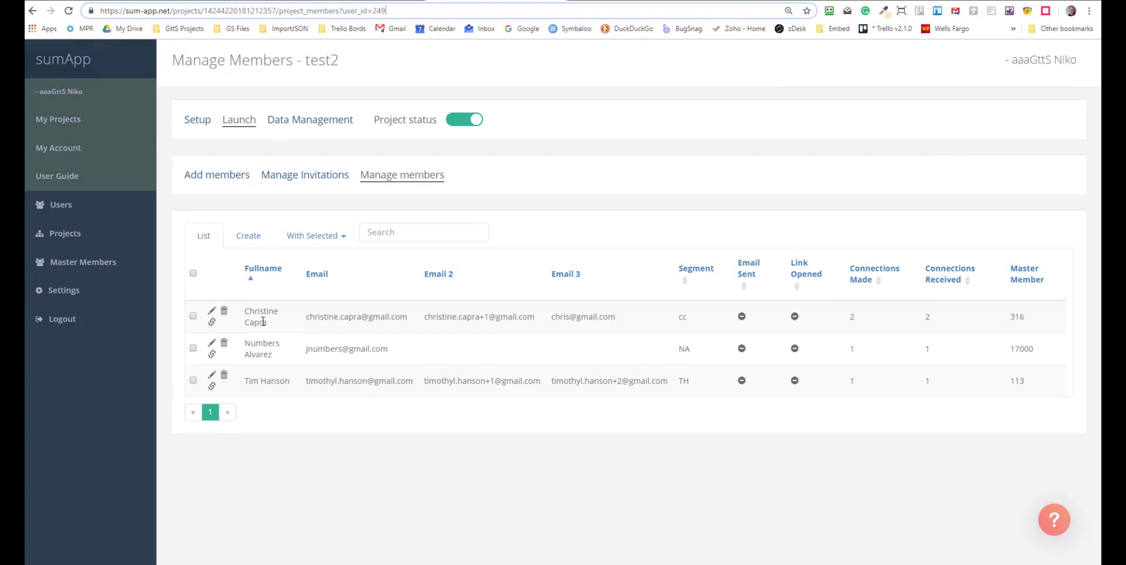
Step: Select the merged cc member in the member list and examine the bulk actions offered, including Merge Members
left_click(193, 317)
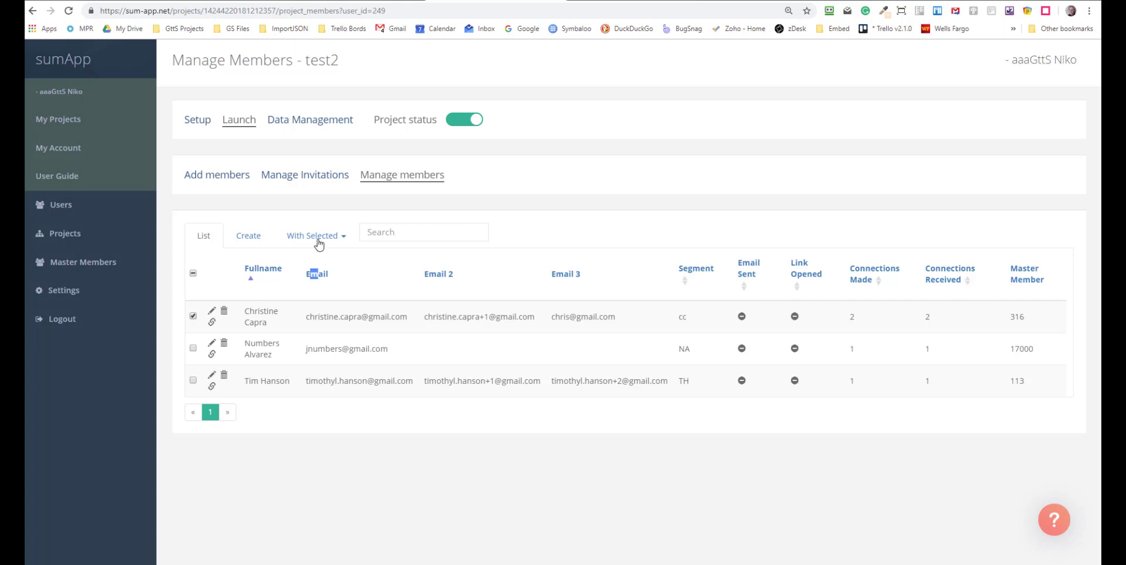
left_click_drag(317, 240, 314, 273)
left_click(314, 241)
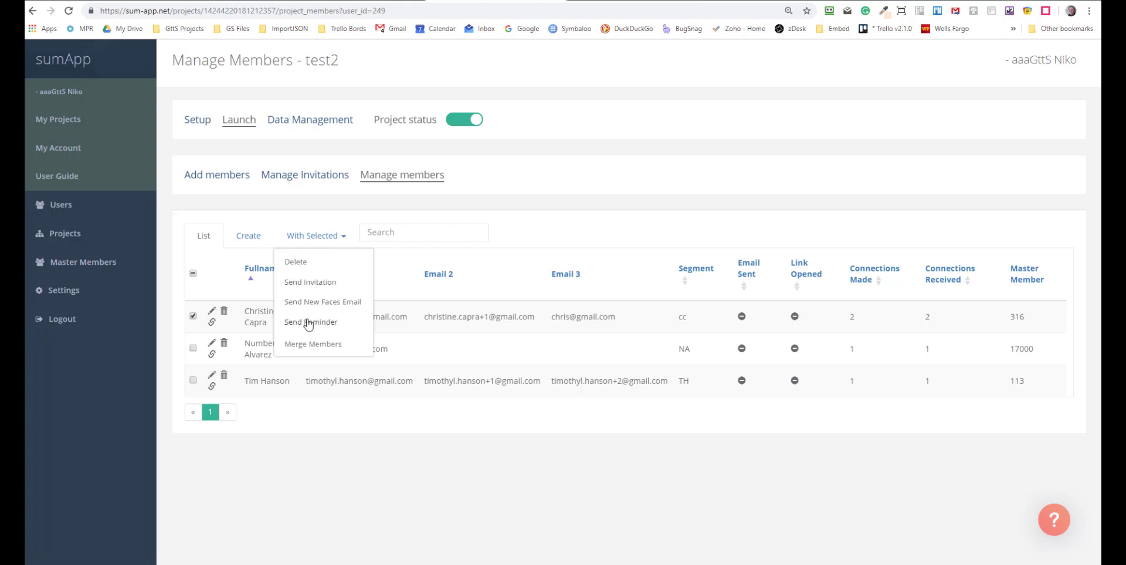
left_click(311, 344)
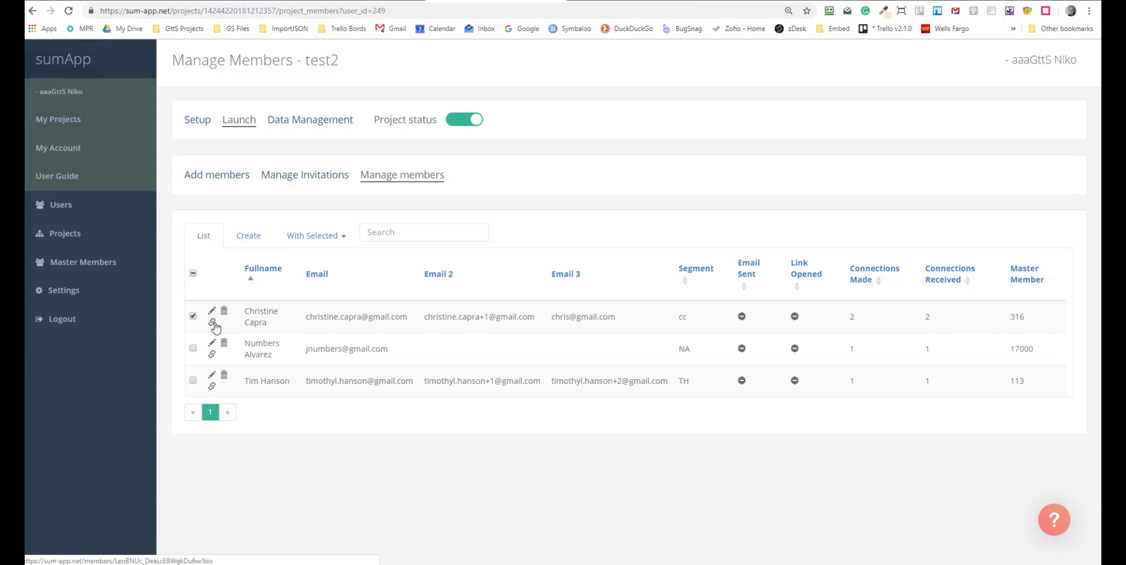
Step: Open the merged cc member's personal bio page and select its full web address
left_click(215, 327)
left_click_drag(339, 10, 72, 9)
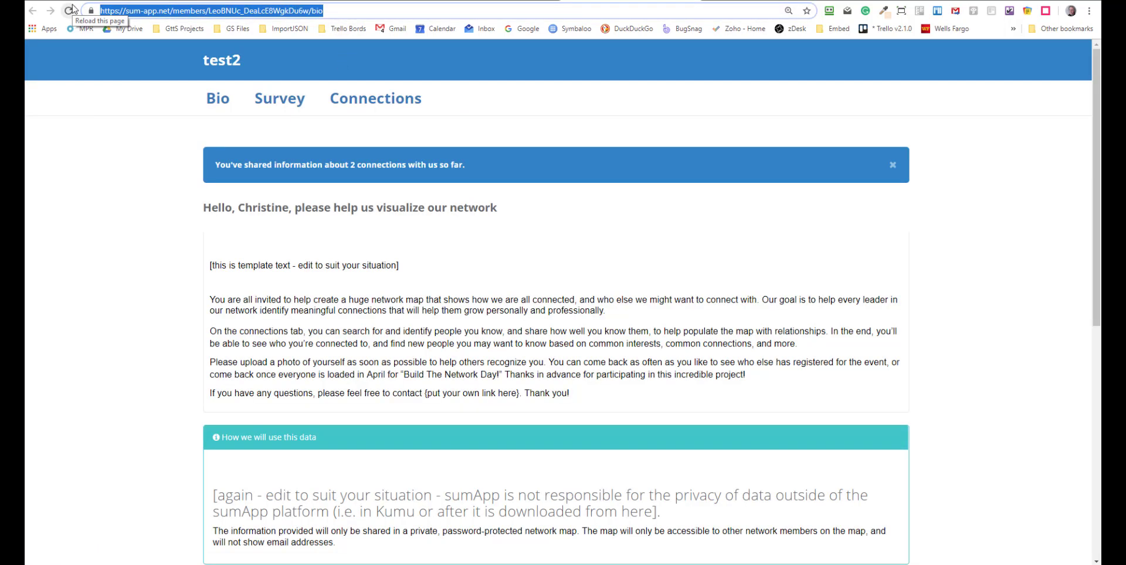